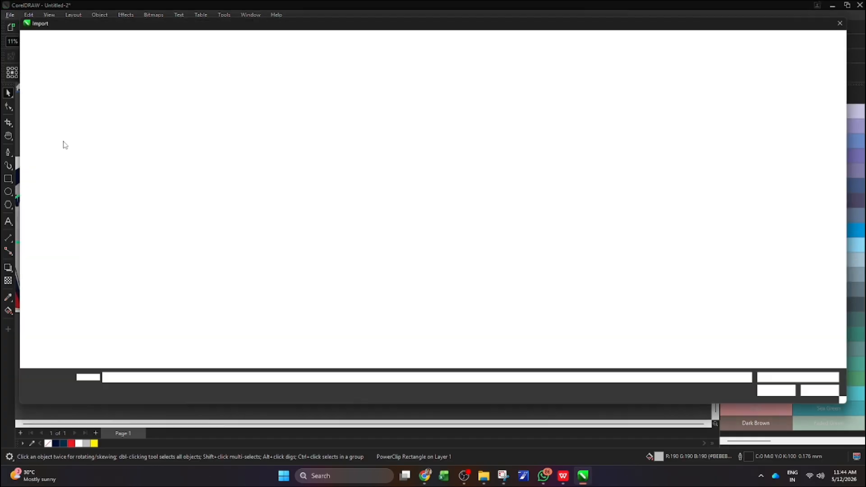
# Search the cdr folder for MOC, import mocup ready.cdr, and place the shirt mockup beside the two jersey panels
pyautogui.click(36, 217)
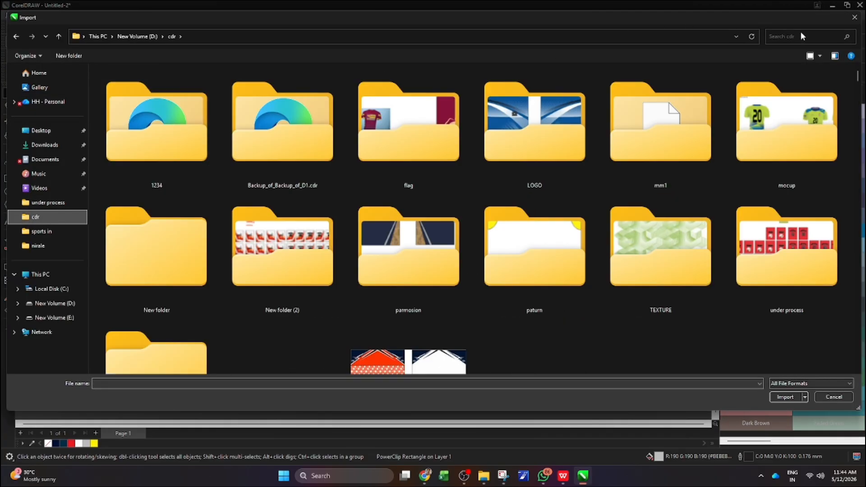
pyautogui.click(801, 36)
pyautogui.write('MOC')
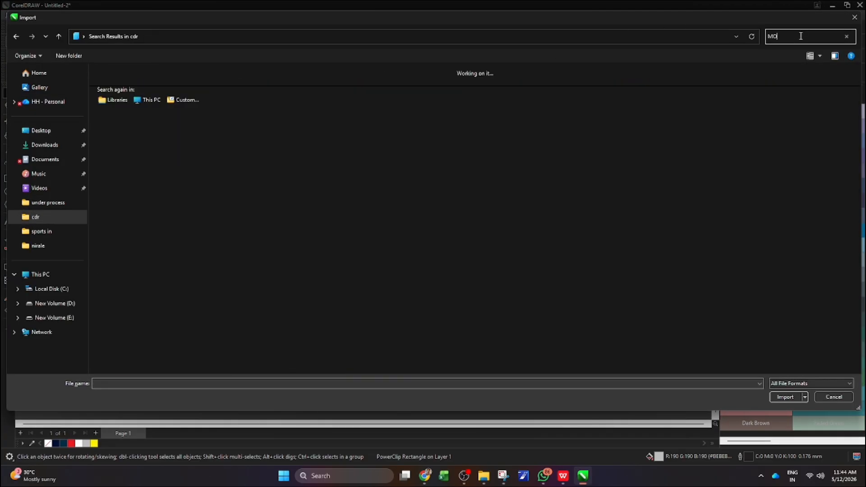
pyautogui.doubleClick(444, 97)
pyautogui.moveTo(376, 163); pyautogui.dragTo(641, 299)
pyautogui.scroll(-1, 448, 240)
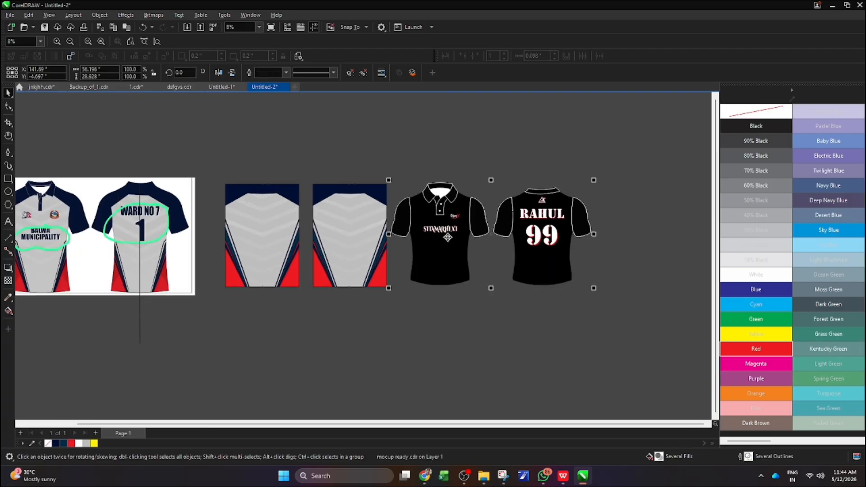
# Ungroup the imported mockup and PowerClip the first jersey panel inside the front shirt's body
pyautogui.rightClick(448, 265)
pyautogui.click(397, 368)
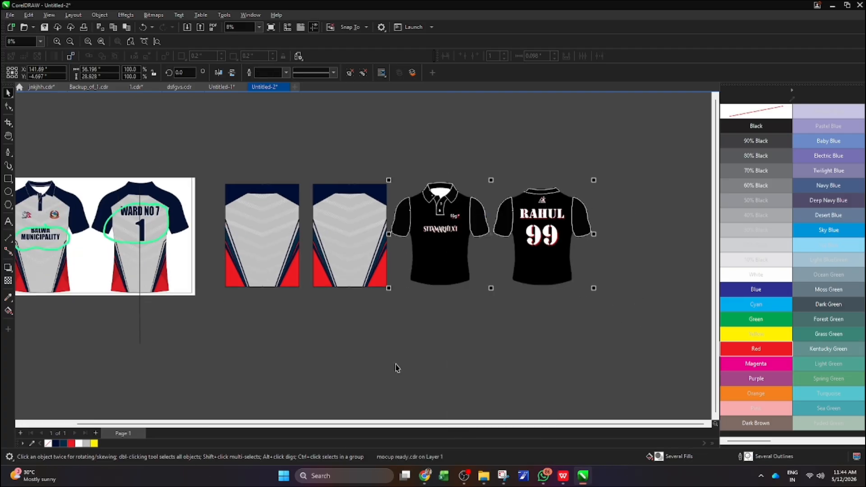
pyautogui.click(268, 237)
pyautogui.rightClick(267, 237)
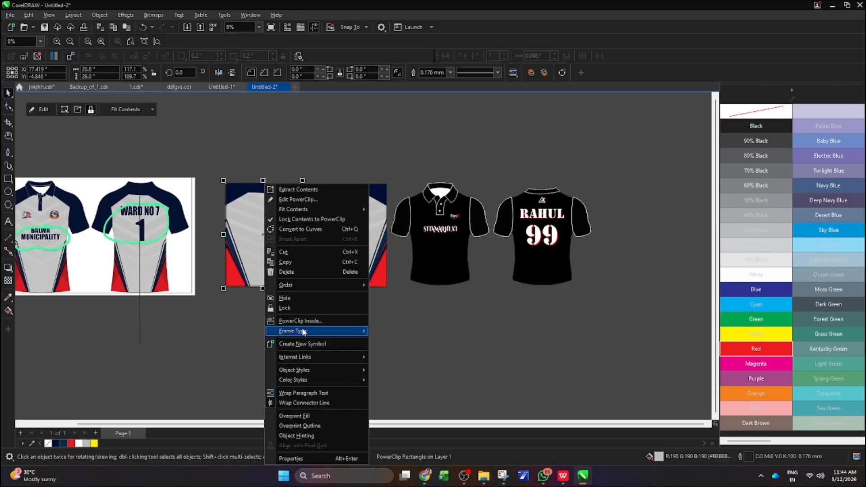
pyautogui.click(298, 322)
pyautogui.click(442, 251)
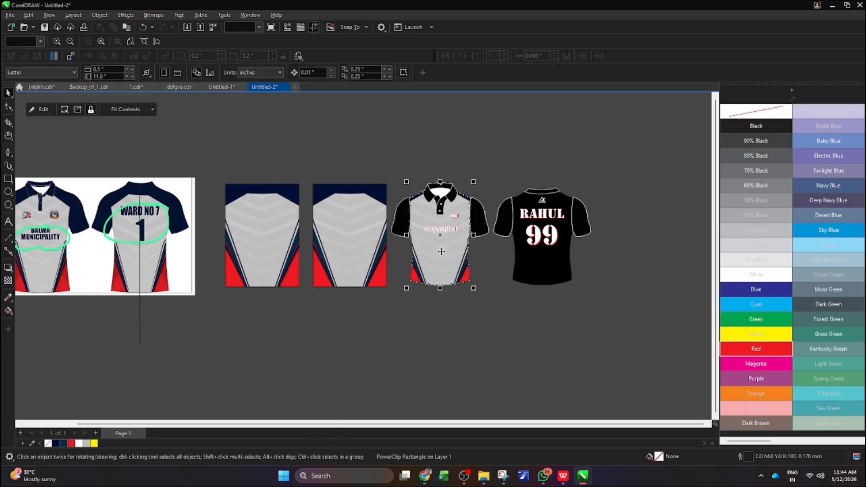
# PowerClip the second jersey panel inside the back shirt's body
pyautogui.click(343, 238)
pyautogui.rightClick(344, 235)
pyautogui.click(504, 271)
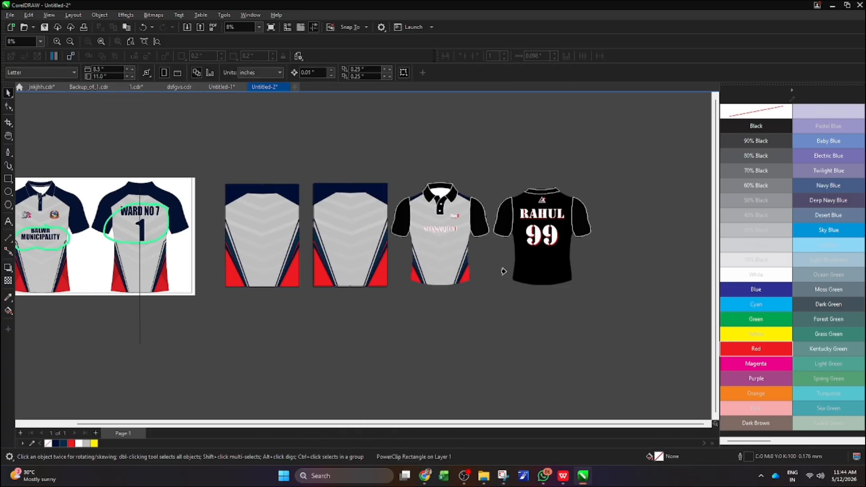
pyautogui.click(543, 267)
# Fill the mockup's back sleeves with navy C100 M82 Y25 K72, sampling the first filled sleeve for the second
pyautogui.scroll(2, 600, 268)
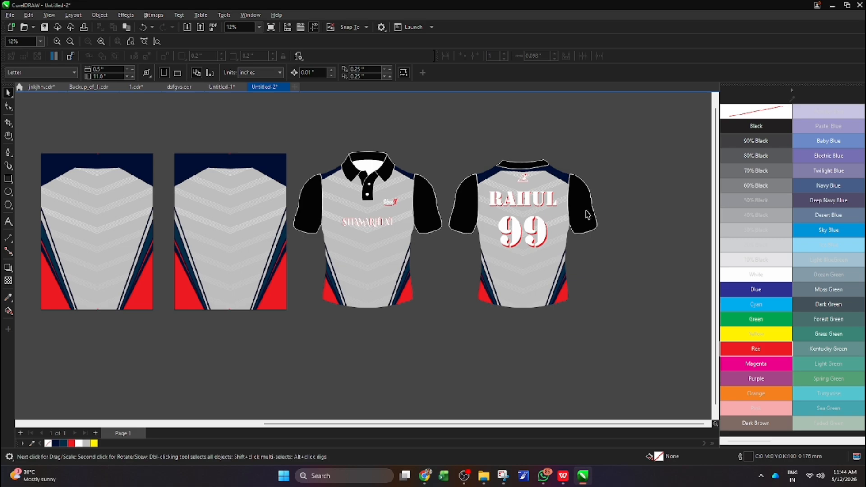
pyautogui.click(588, 215)
pyautogui.moveTo(55, 443); pyautogui.dragTo(563, 233)
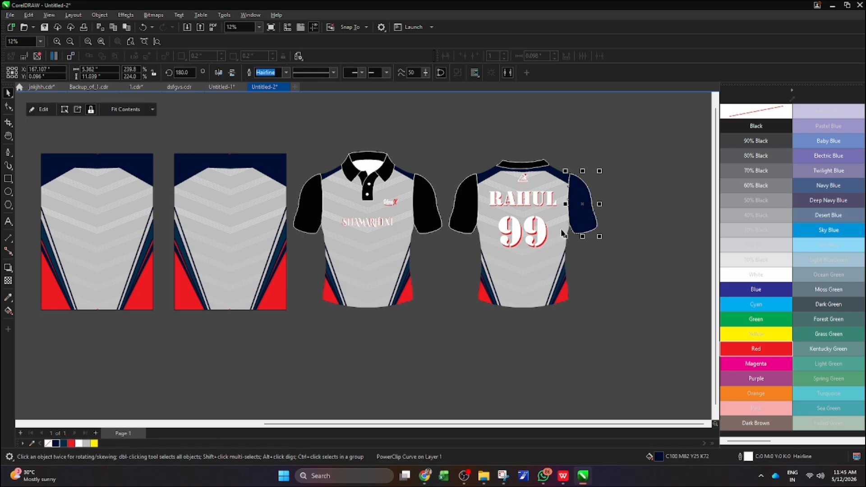
pyautogui.click(8, 297)
pyautogui.scroll(3, 594, 210)
pyautogui.click(583, 209)
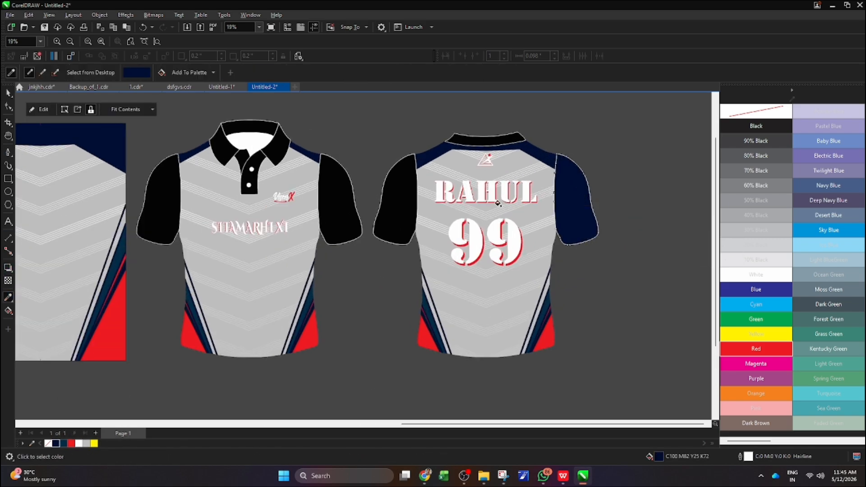
pyautogui.click(401, 194)
# Apply the sampled navy to the front shirt's sleeves, collar and button placket, and return to the Pick tool
pyautogui.scroll(3, 496, 145)
pyautogui.scroll(-5, 501, 163)
pyautogui.scroll(3, 366, 219)
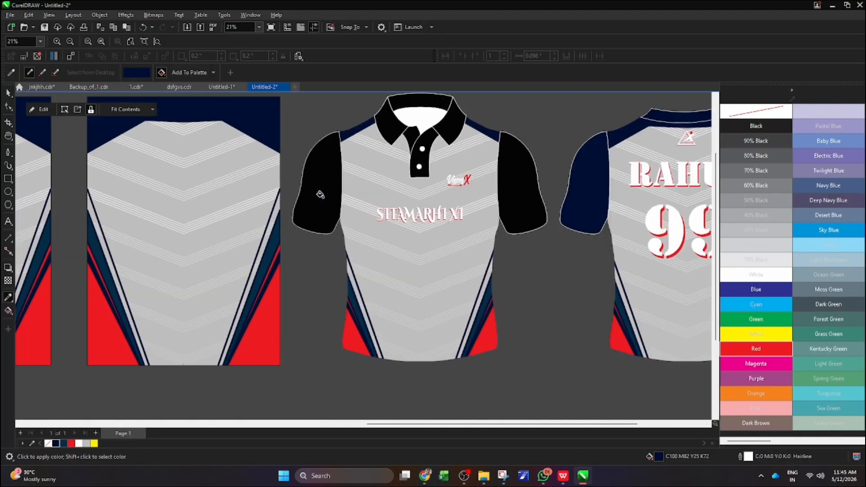
pyautogui.click(323, 191)
pyautogui.click(389, 116)
pyautogui.click(425, 139)
pyautogui.scroll(3, 408, 141)
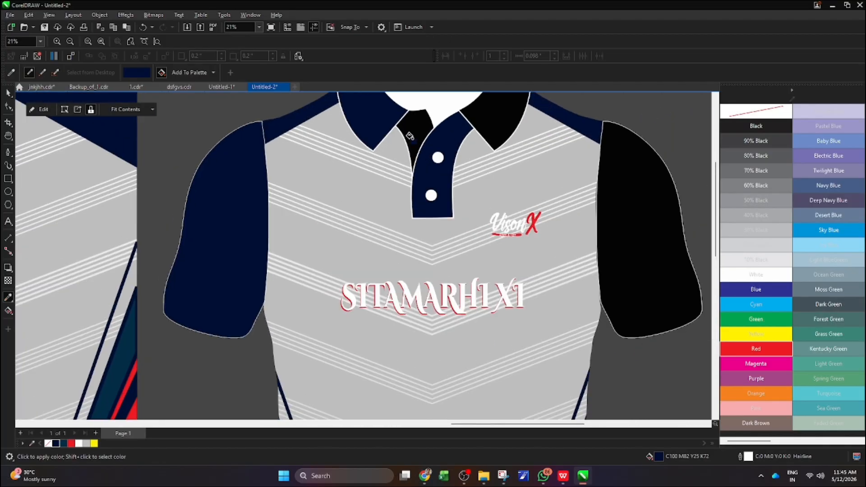
pyautogui.click(506, 122)
pyautogui.scroll(-2, 506, 123)
pyautogui.click(580, 236)
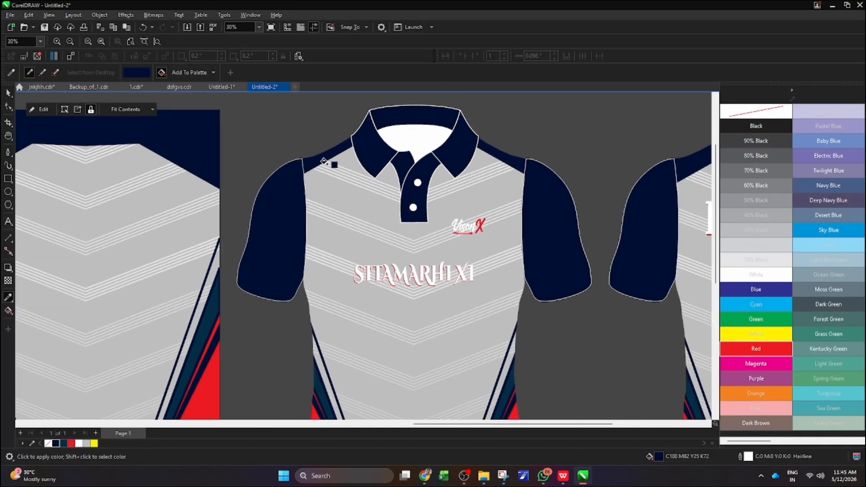
pyautogui.scroll(-3, 333, 165)
pyautogui.scroll(3, 480, 192)
pyautogui.scroll(-1, 427, 184)
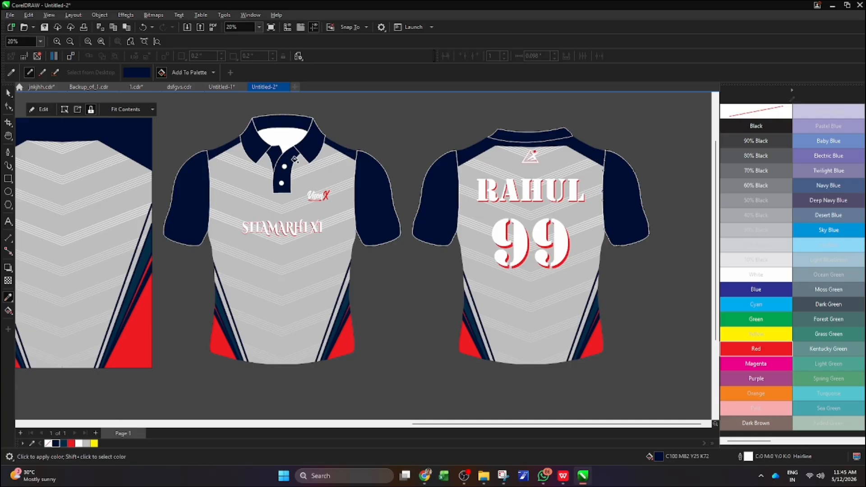
pyautogui.click(7, 94)
pyautogui.click(378, 151)
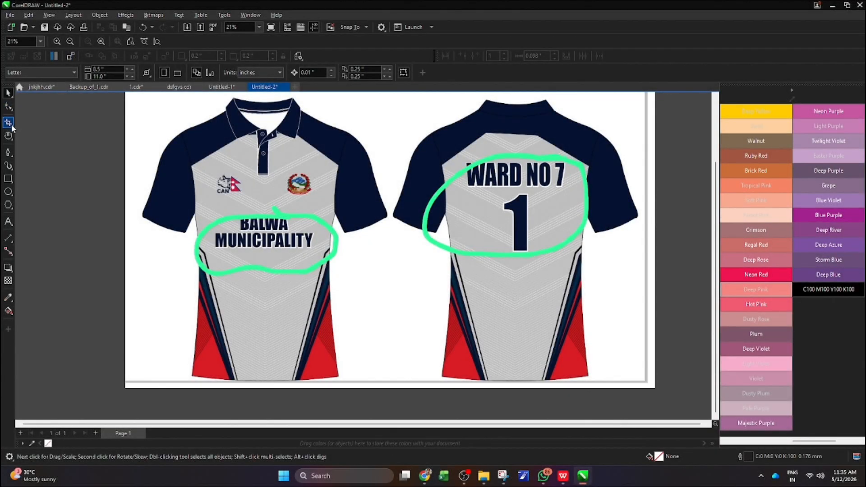
# Draw a rectangle over the reference back shirt's body and adjust its edges to about 16.5 by 30.6 inches
pyautogui.click(8, 179)
pyautogui.moveTo(433, 133); pyautogui.dragTo(593, 371)
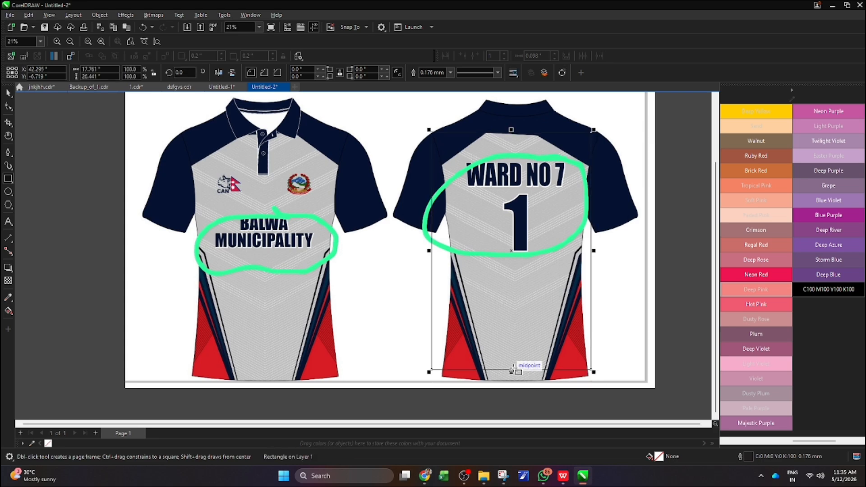
pyautogui.moveTo(512, 373); pyautogui.dragTo(512, 383)
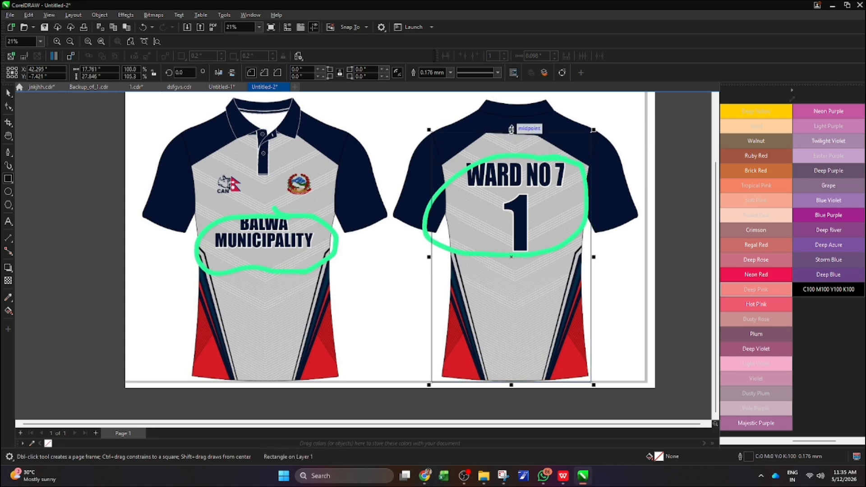
pyautogui.moveTo(511, 130); pyautogui.dragTo(511, 105)
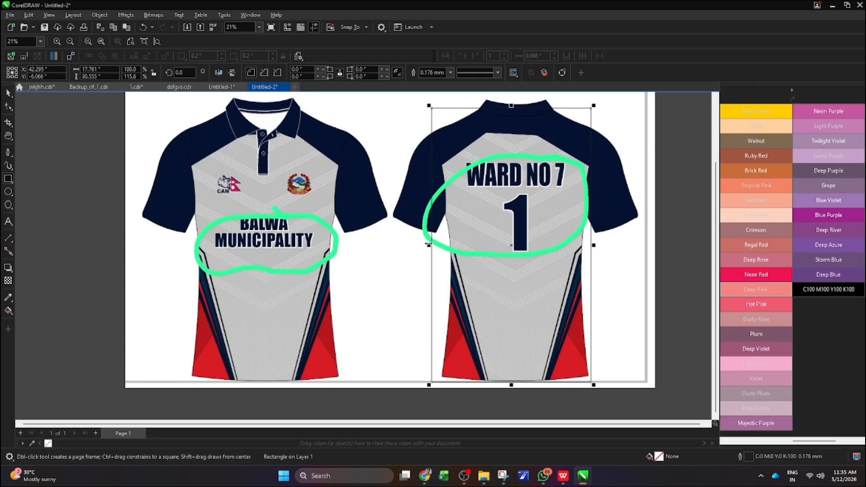
pyautogui.moveTo(428, 245)
pyautogui.mouseDown()
pyautogui.moveTo(451, 244)
pyautogui.moveTo(438, 247)
pyautogui.mouseUp()
pyautogui.moveTo(594, 246); pyautogui.dragTo(592, 256)
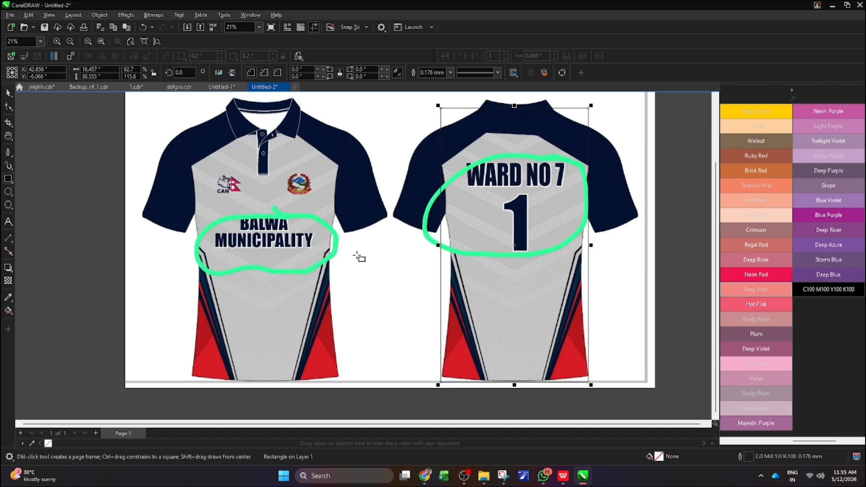
pyautogui.press('Right')
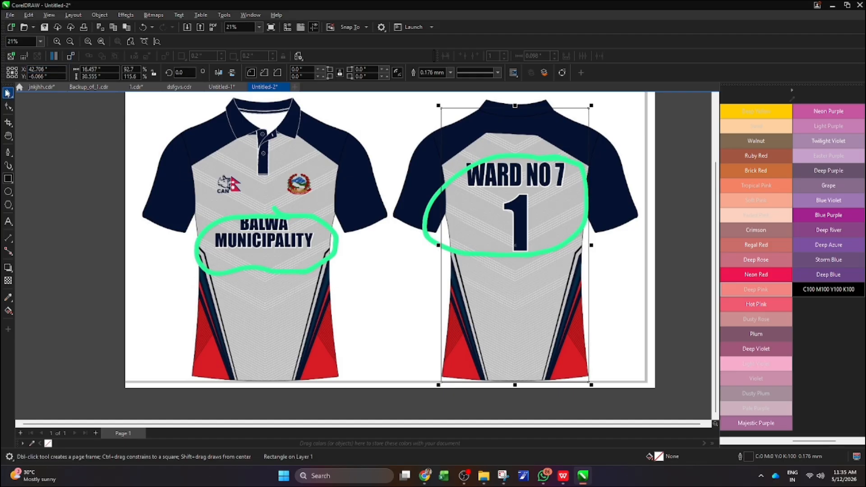
# Draw a vertical centre line with the Pen tool through the back shirt's rectangle, extending below the reference image
pyautogui.scroll(-2, 192, 131)
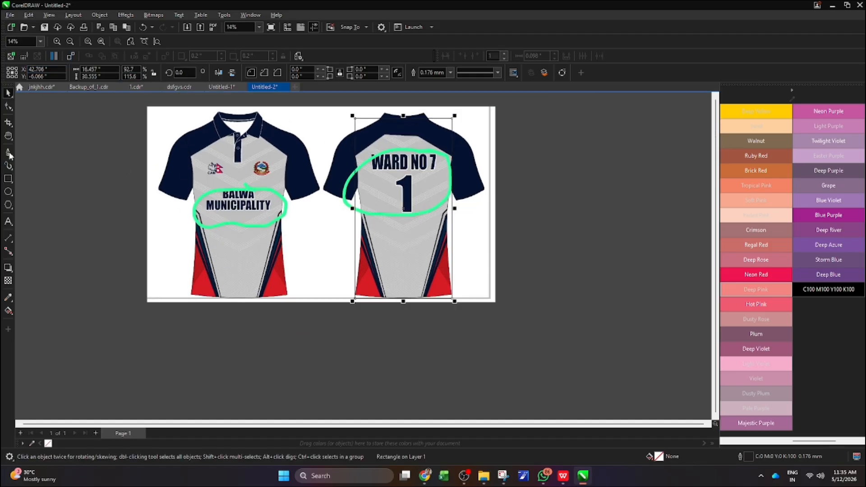
pyautogui.click(8, 152)
pyautogui.click(404, 118)
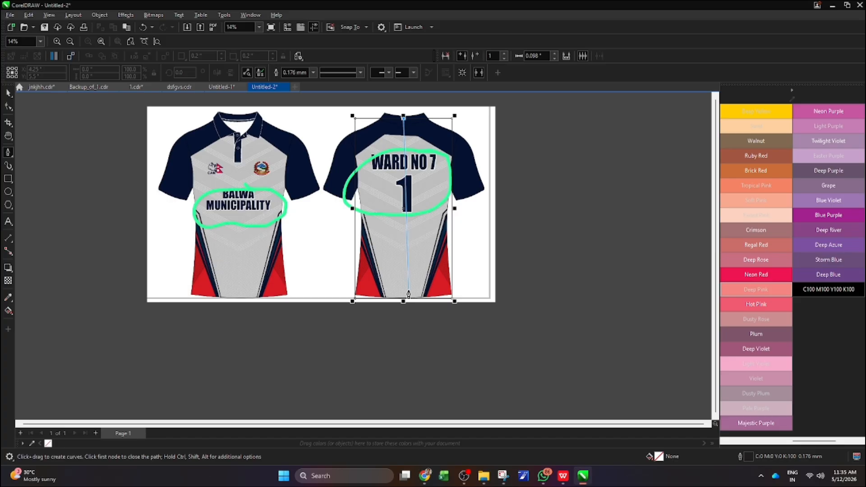
pyautogui.click(404, 300)
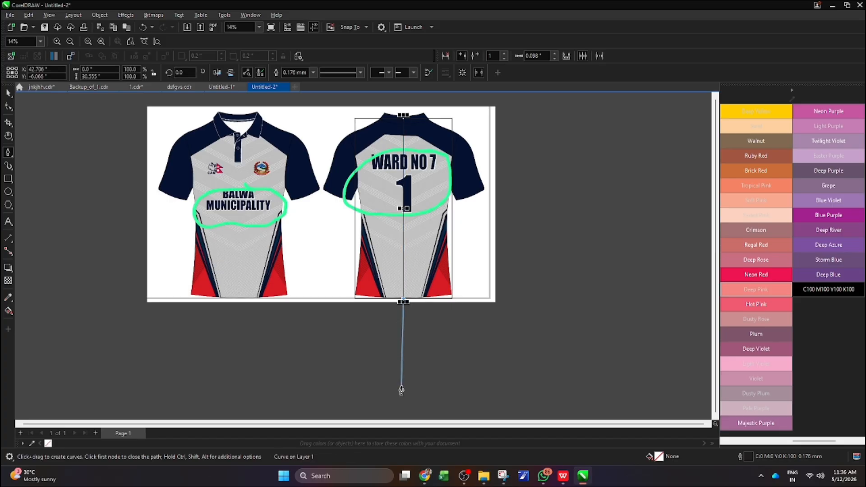
pyautogui.click(402, 383)
# Trace the left half of the back shoulder yoke as a closed shape about 8.2 by 6.5 inches, ending at the centre line
pyautogui.scroll(2, 322, 202)
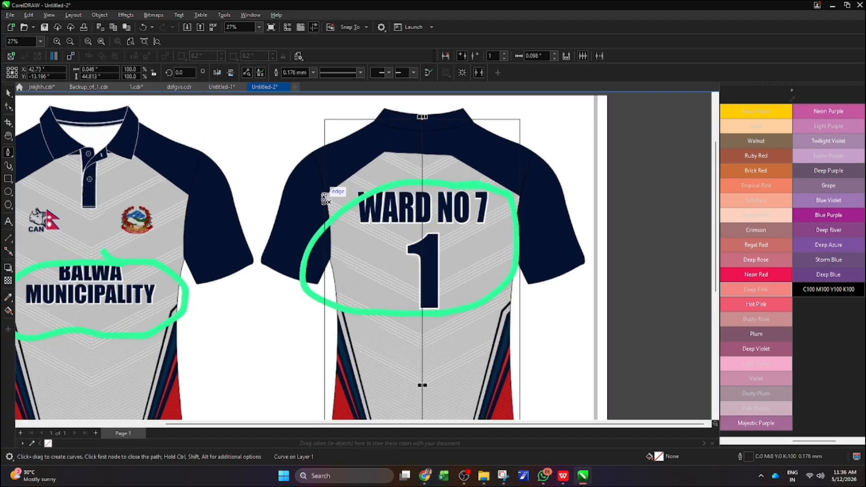
pyautogui.click(324, 199)
pyautogui.click(386, 150)
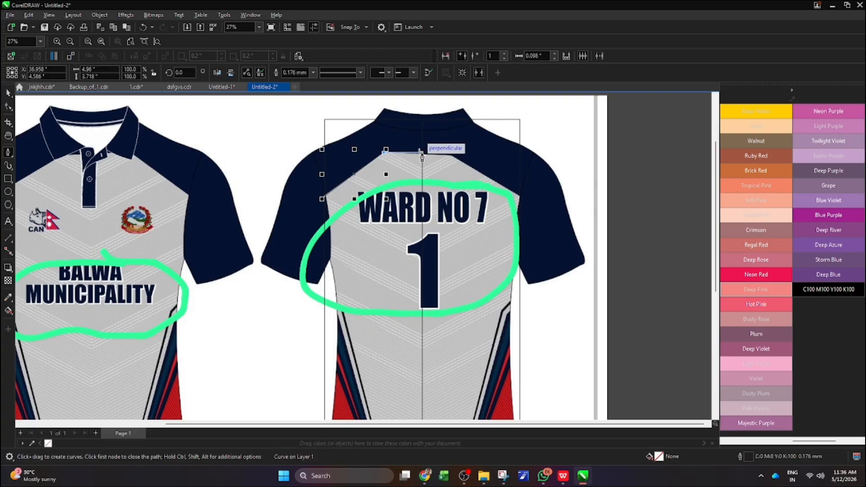
pyautogui.click(422, 155)
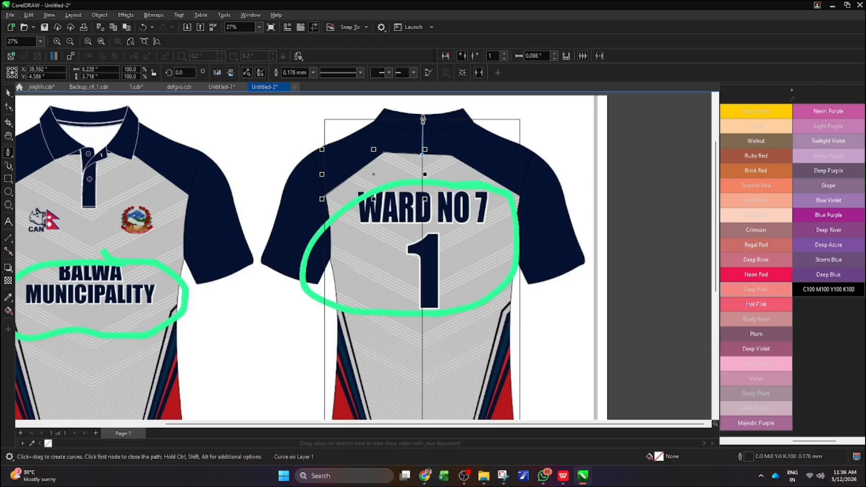
pyautogui.click(423, 120)
pyautogui.click(325, 119)
pyautogui.click(325, 197)
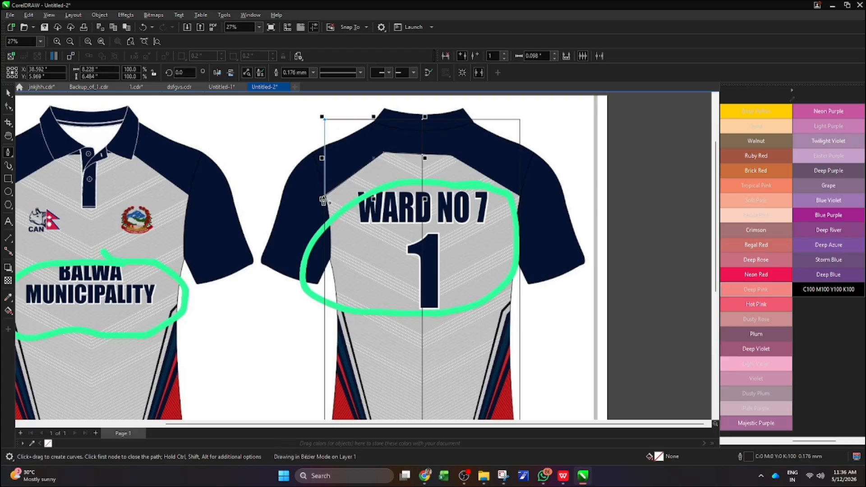
# Give the traced half-yoke shape a uniform CMYK fill of C100 M82 Y25 K72
pyautogui.scroll(-2, 347, 146)
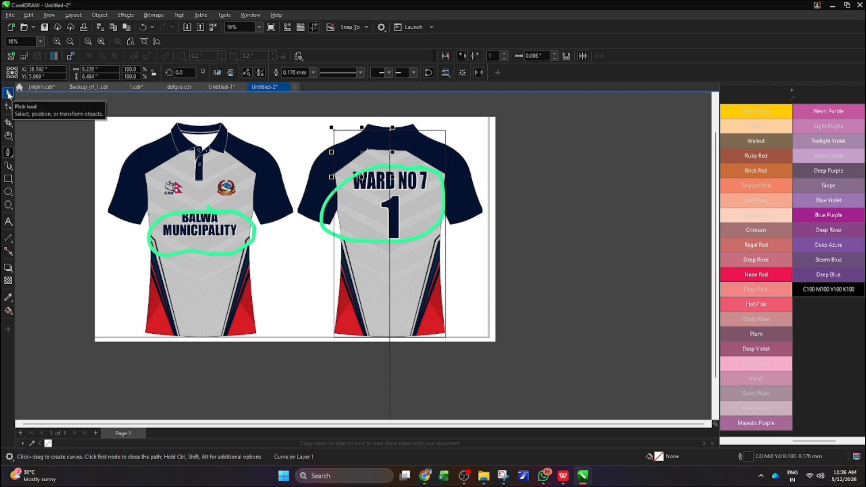
pyautogui.click(8, 94)
pyautogui.press('space')
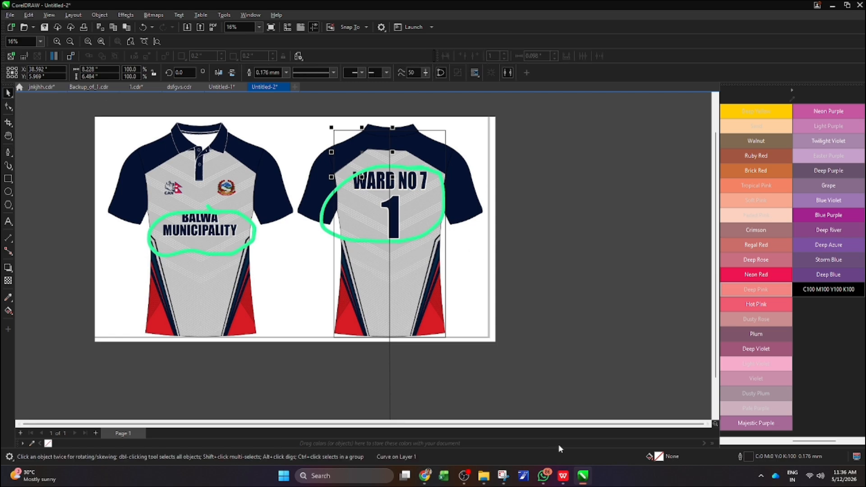
pyautogui.doubleClick(658, 458)
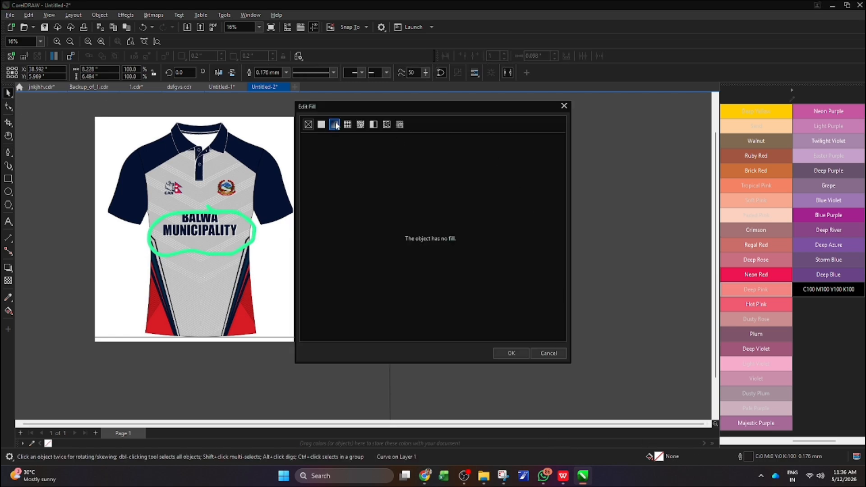
pyautogui.click(322, 125)
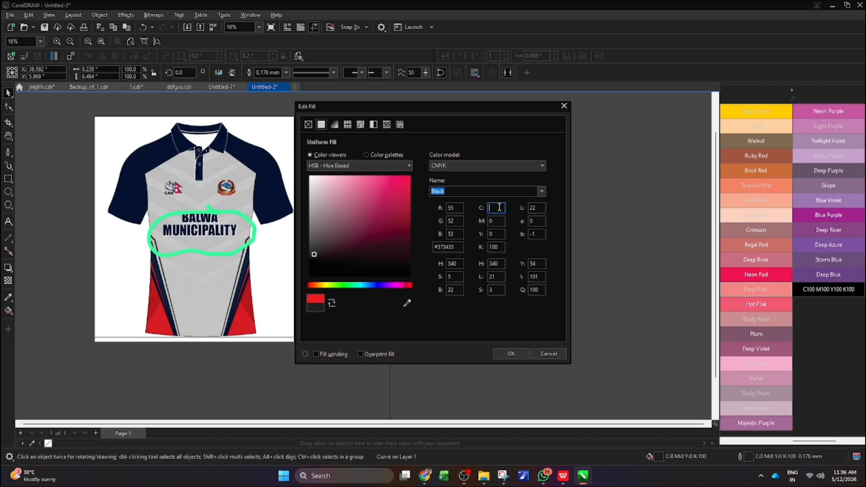
pyautogui.press('Tab')
pyautogui.write('82')
pyautogui.press('Tab')
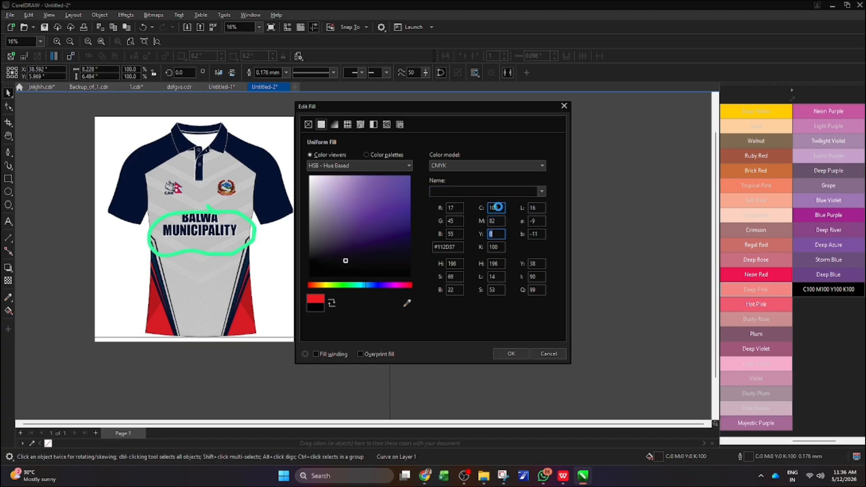
pyautogui.write('25')
pyautogui.press('Tab')
pyautogui.write('72')
pyautogui.press('Return')
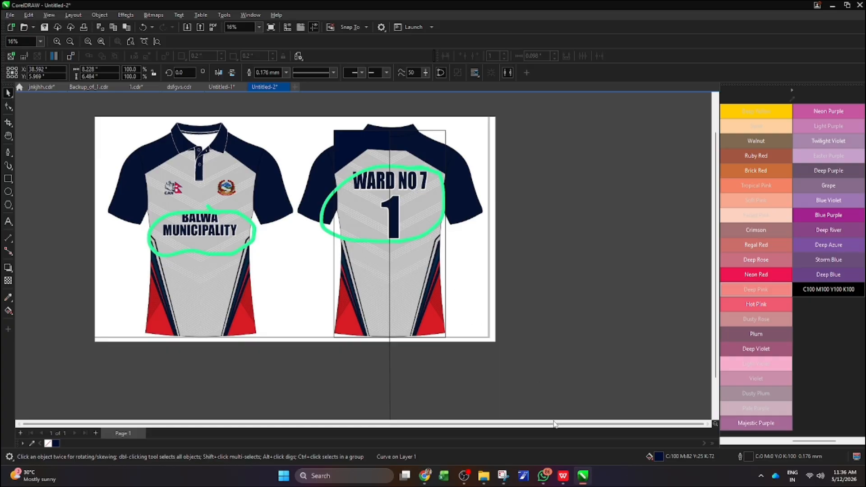
pyautogui.scroll(-1, 388, 157)
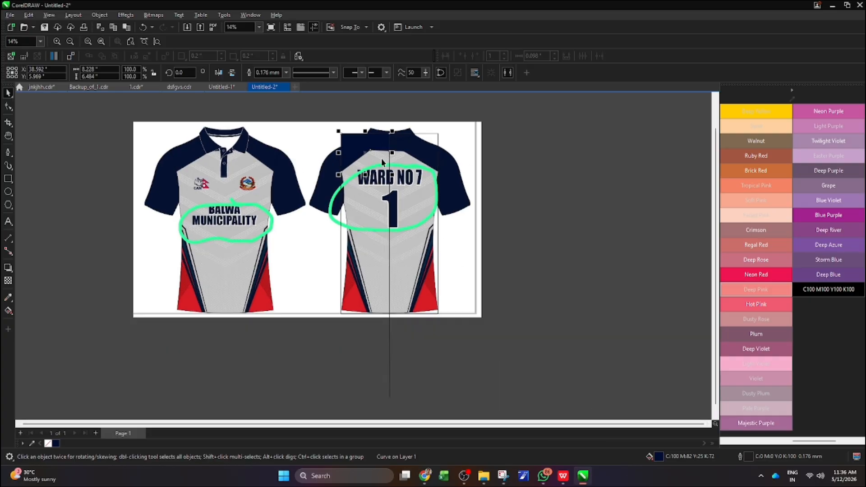
pyautogui.scroll(1, 380, 160)
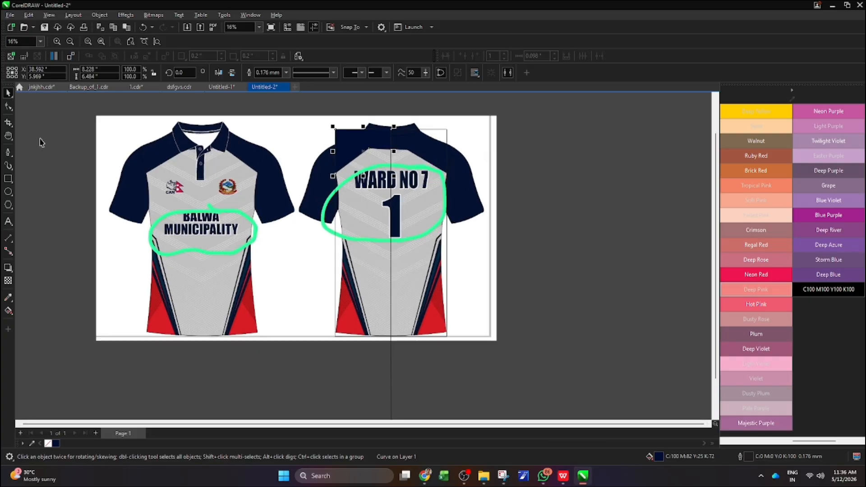
# Trace the lower-left red side area of the back shirt as a closed triangle about 4.6 by 13.2 inches with the Pen tool
pyautogui.click(9, 153)
pyautogui.scroll(1, 348, 301)
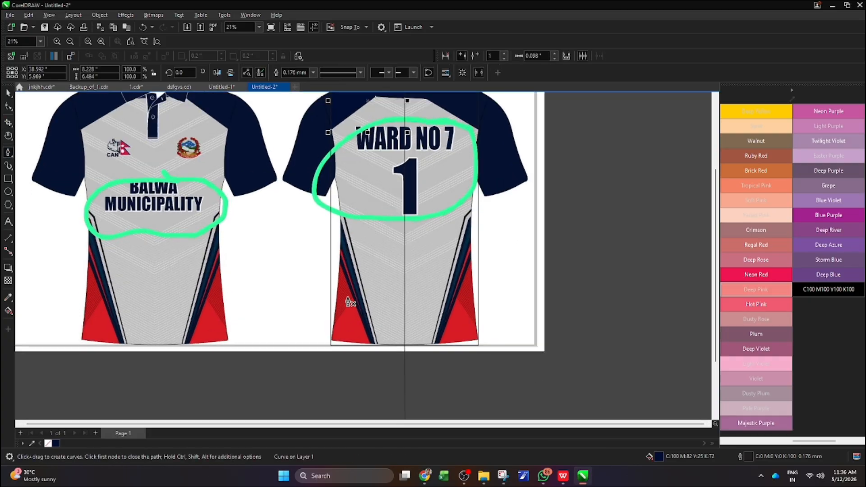
pyautogui.click(331, 228)
pyautogui.click(372, 346)
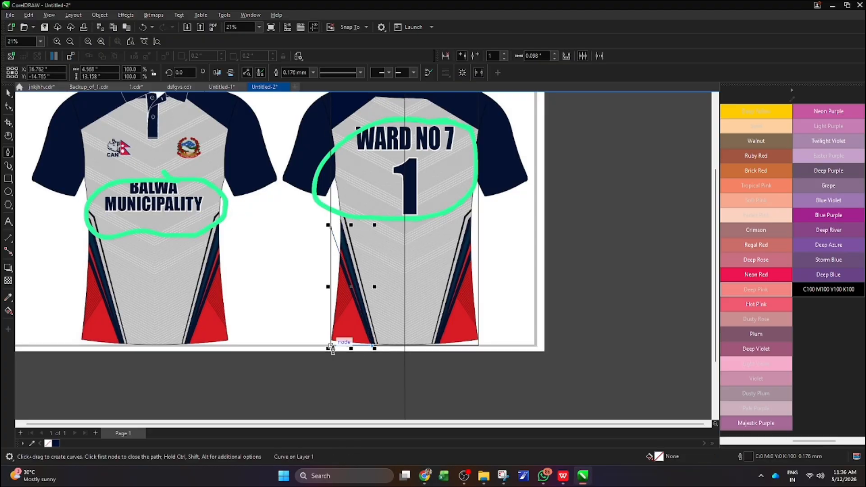
pyautogui.click(331, 349)
pyautogui.click(332, 228)
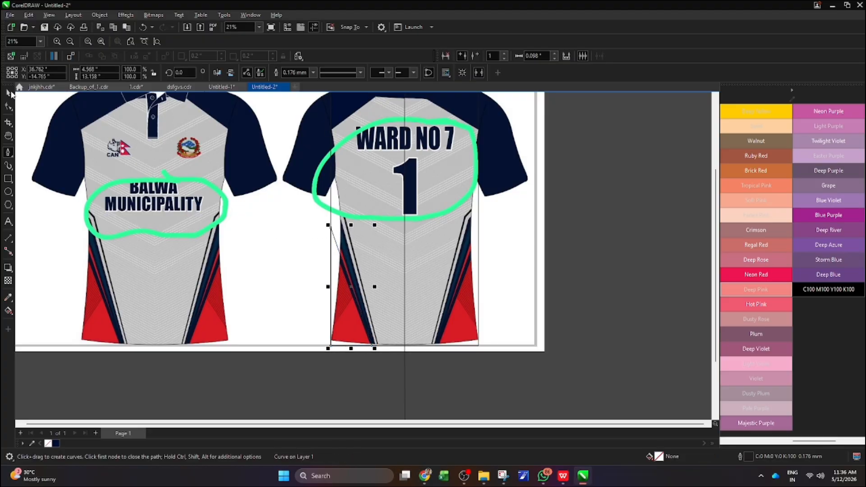
# Move the side triangle's top node up along the body rectangle's edge so its slanted side follows the narrow red stripe
pyautogui.press('F10')
pyautogui.scroll(3, 331, 228)
pyautogui.moveTo(332, 228); pyautogui.dragTo(333, 207)
pyautogui.scroll(-2, 333, 207)
pyautogui.scroll(4, 374, 376)
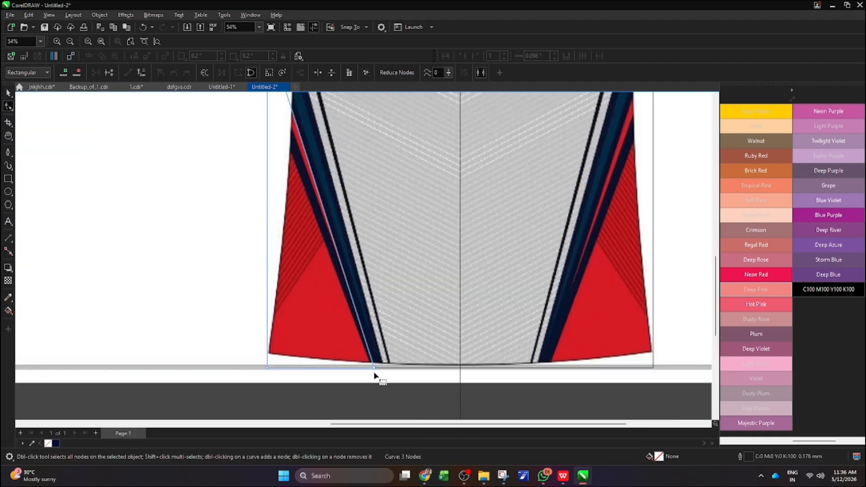
pyautogui.scroll(-1, 375, 368)
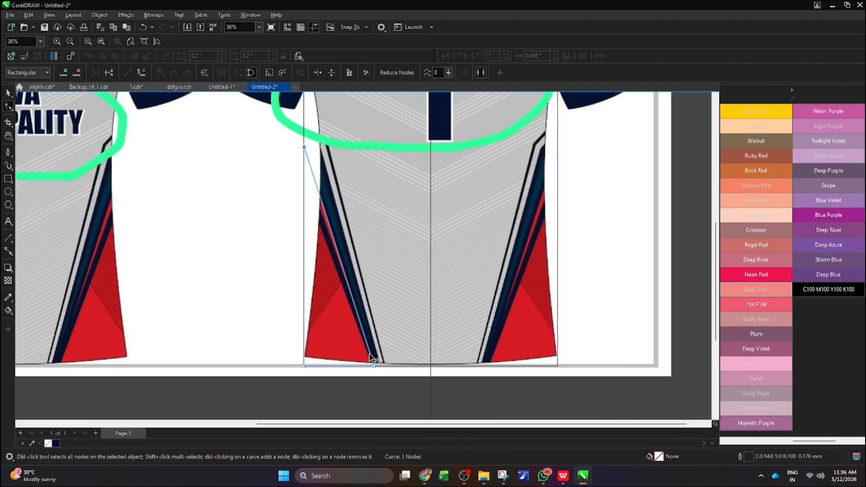
# Trace the thin navy side stripe as a four-node closed shape about 4.6 by 13.2 inches, aligning its lower edge node with the body rectangle
pyautogui.click(8, 154)
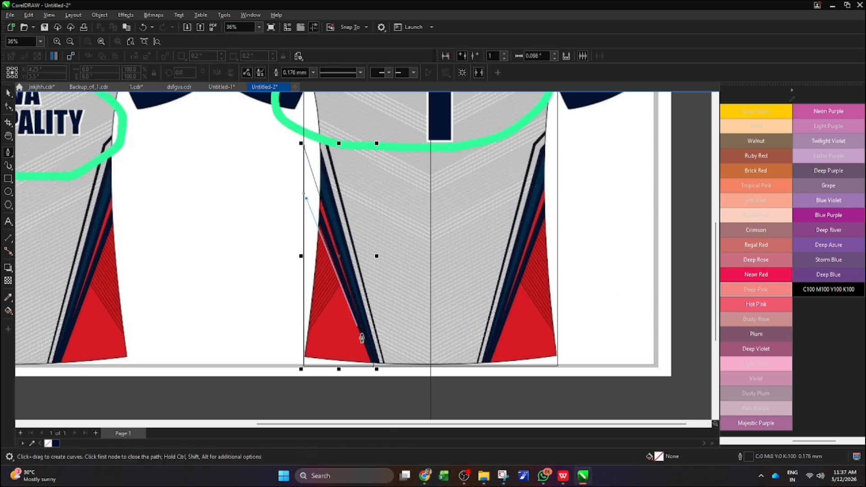
pyautogui.scroll(2, 372, 368)
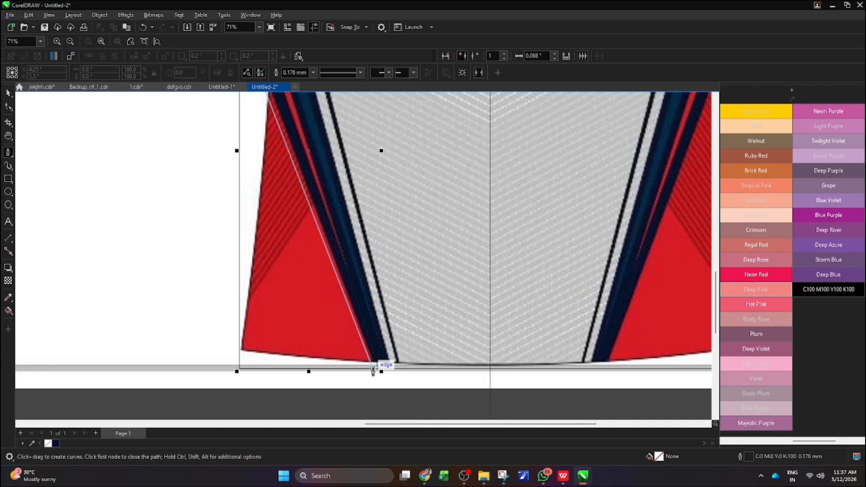
pyautogui.click(374, 365)
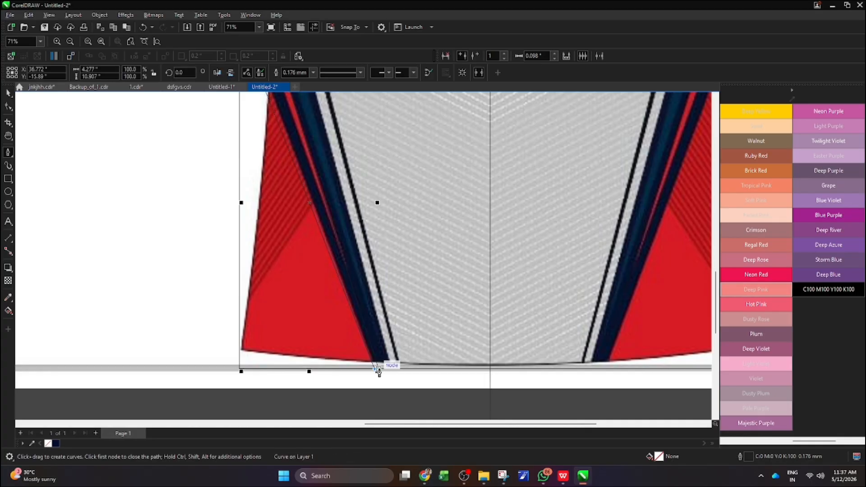
pyautogui.scroll(-2, 380, 370)
pyautogui.scroll(1, 315, 164)
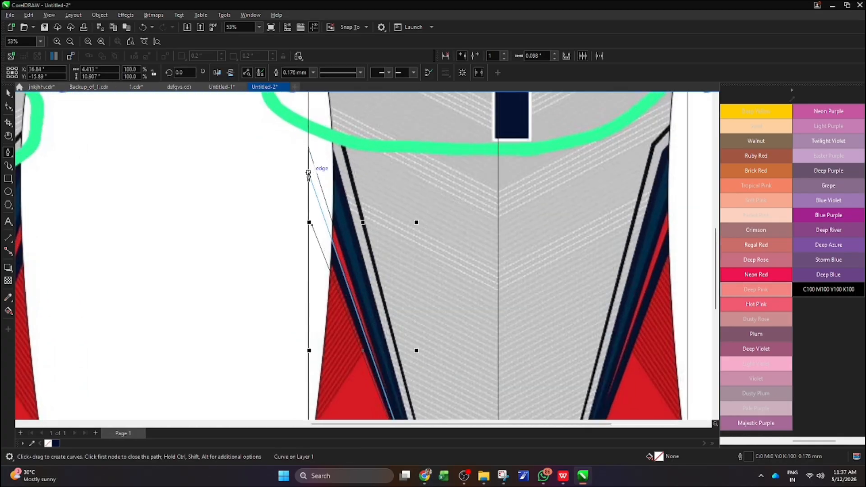
pyautogui.click(308, 173)
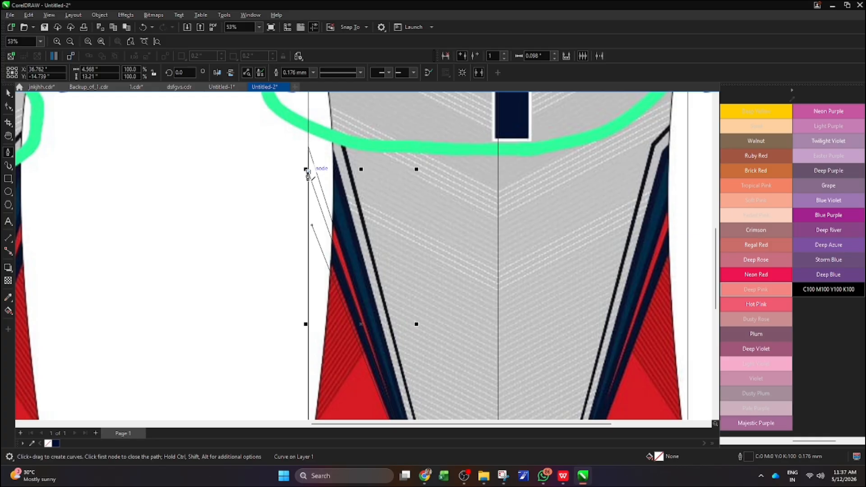
pyautogui.click(312, 225)
pyautogui.click(8, 107)
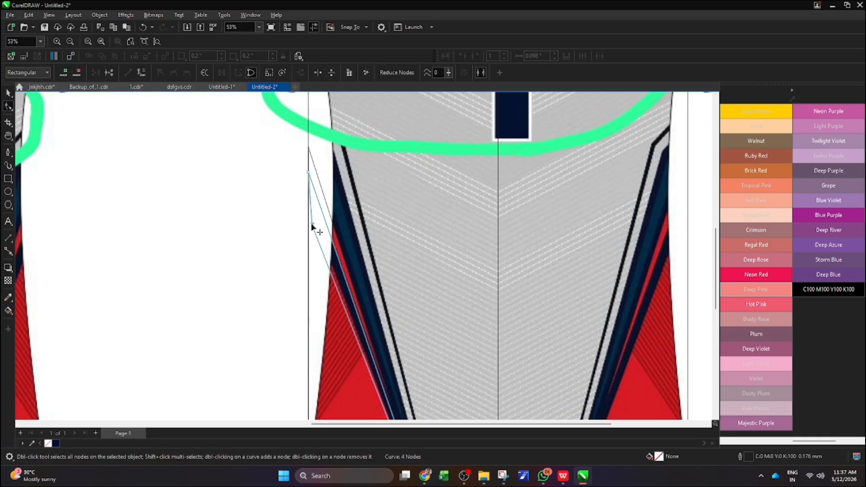
pyautogui.moveTo(311, 223); pyautogui.dragTo(307, 206)
pyautogui.scroll(-2, 280, 212)
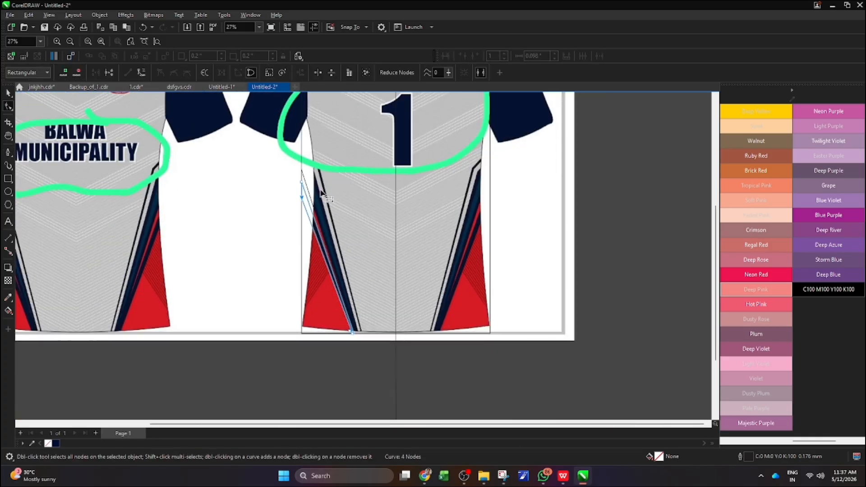
# Trace the wide dark teal side stripe as a closed shape about 4.9 by 17.5 inches, from the body rectangle's side edge to its hem
pyautogui.click(8, 152)
pyautogui.scroll(2, 307, 164)
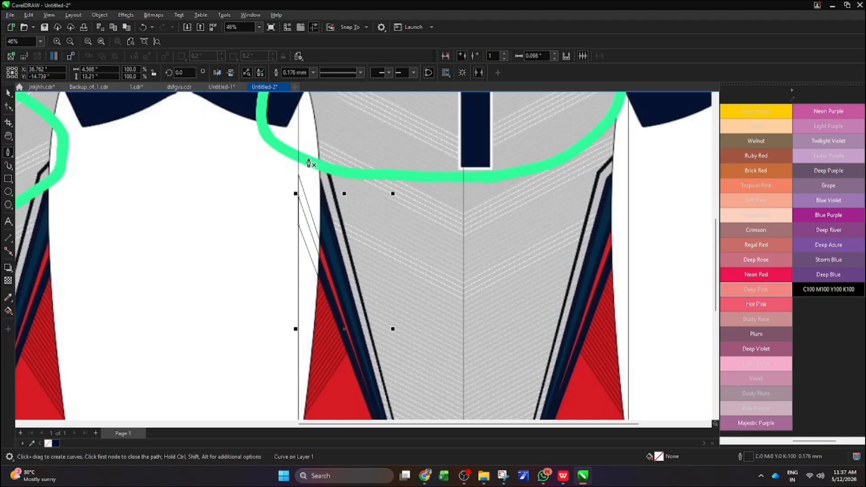
pyautogui.scroll(-1, 309, 152)
pyautogui.scroll(1, 309, 152)
pyautogui.click(299, 115)
pyautogui.scroll(-1, 320, 203)
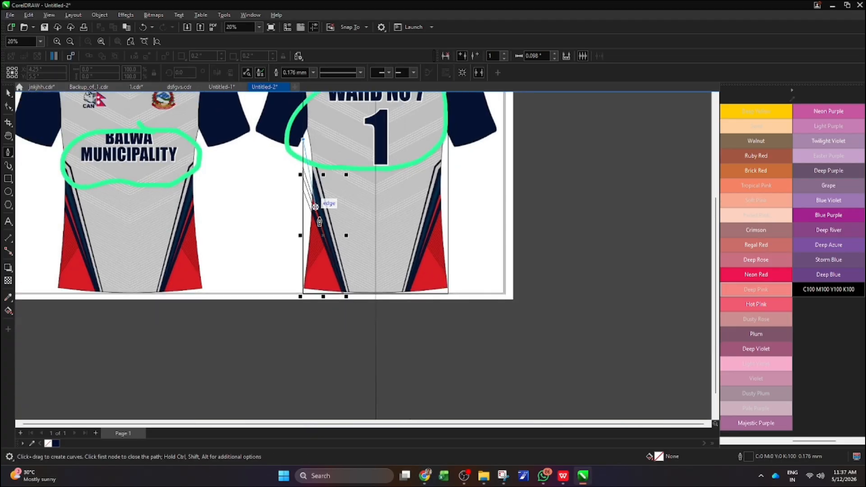
pyautogui.scroll(4, 350, 295)
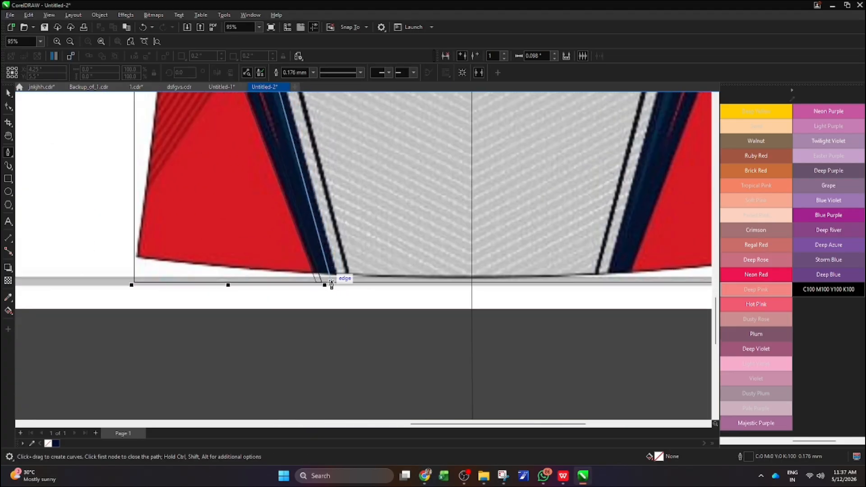
pyautogui.doubleClick(330, 285)
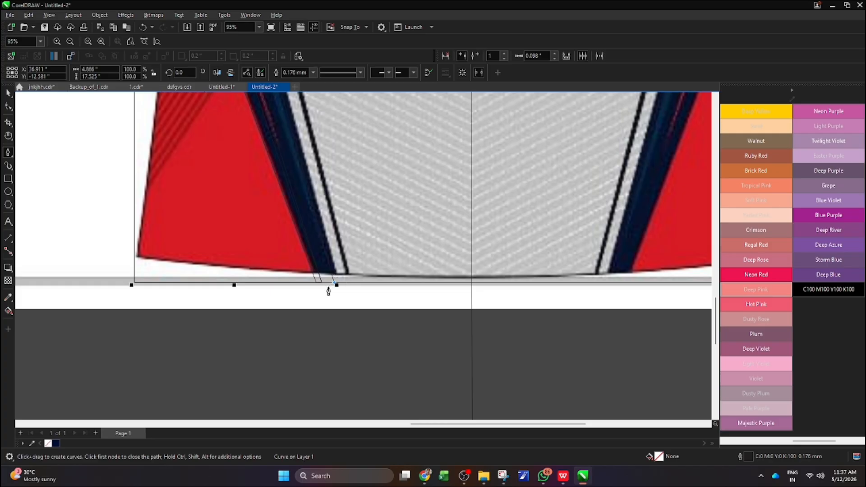
pyautogui.scroll(-1, 328, 292)
pyautogui.scroll(-3, 324, 290)
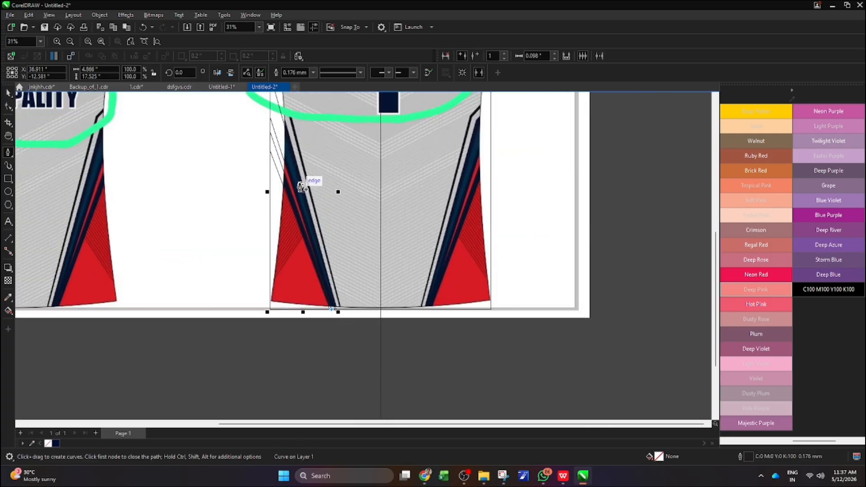
pyautogui.scroll(3, 268, 107)
pyautogui.scroll(1, 267, 106)
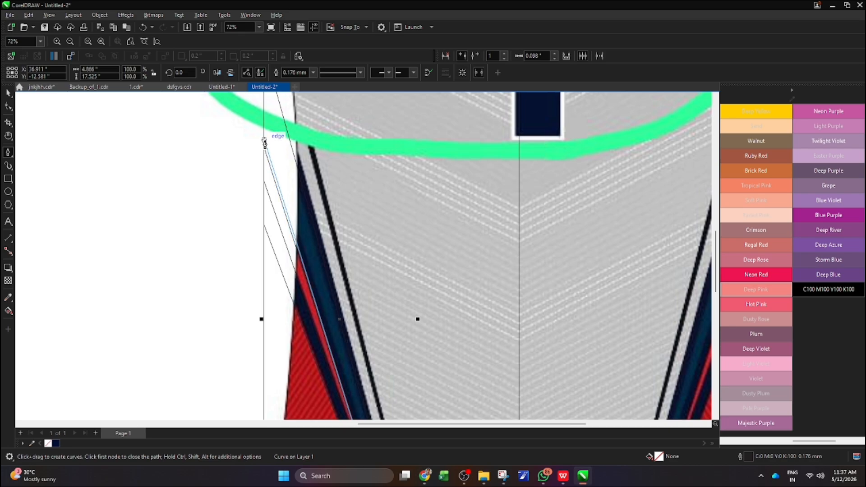
pyautogui.scroll(-4, 273, 248)
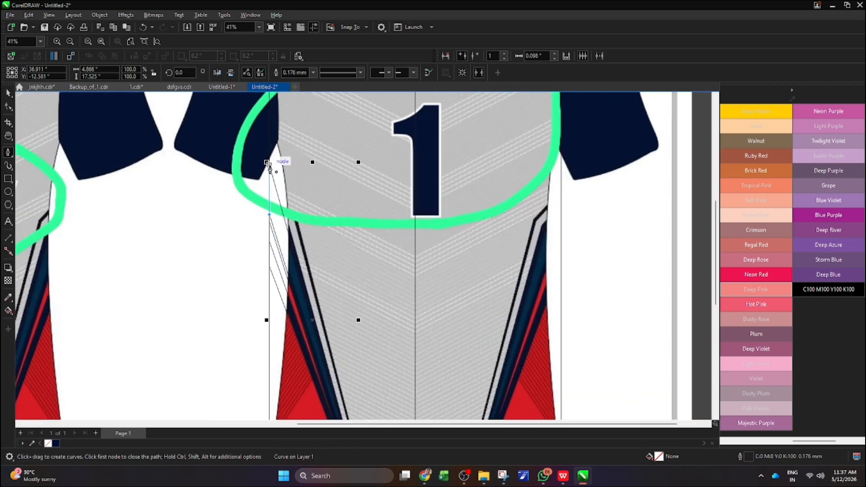
pyautogui.click(269, 164)
pyautogui.scroll(-3, 301, 159)
pyautogui.scroll(3, 308, 216)
pyautogui.scroll(-1, 310, 217)
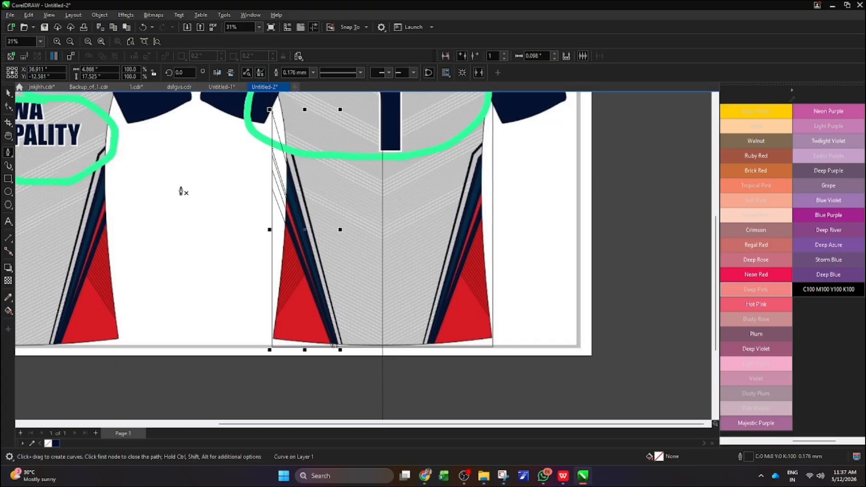
# Raise the wide side stripe's top node along the body rectangle's edge, making the shape about 17.7 inches tall
pyautogui.click(8, 107)
pyautogui.scroll(-2, 280, 176)
pyautogui.scroll(3, 280, 176)
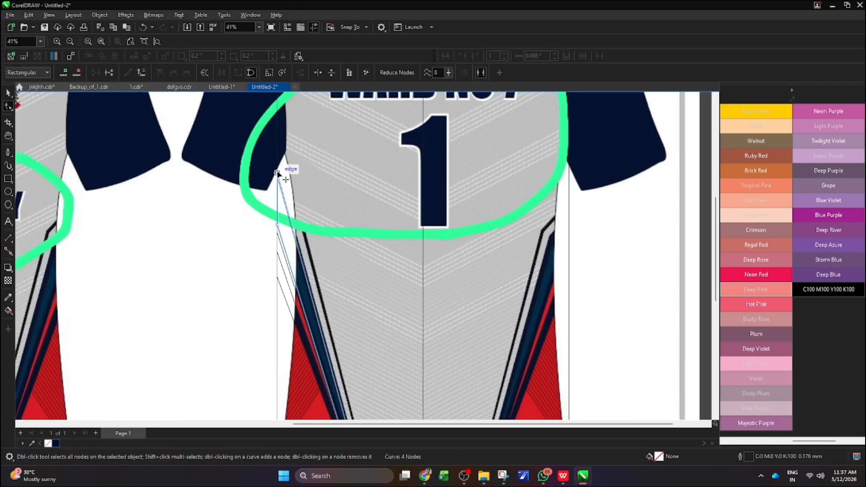
pyautogui.scroll(-4, 279, 185)
# Draw a slanted open line about 5.3 by 20.1 inches along the thin dark pinstripe, from the hem to the body rectangle's side edge
pyautogui.click(8, 152)
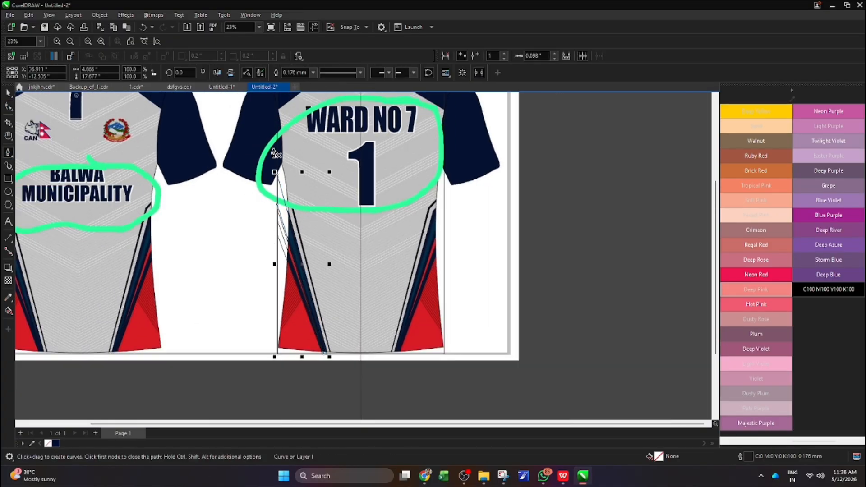
pyautogui.scroll(-3, 307, 239)
pyautogui.scroll(5, 315, 283)
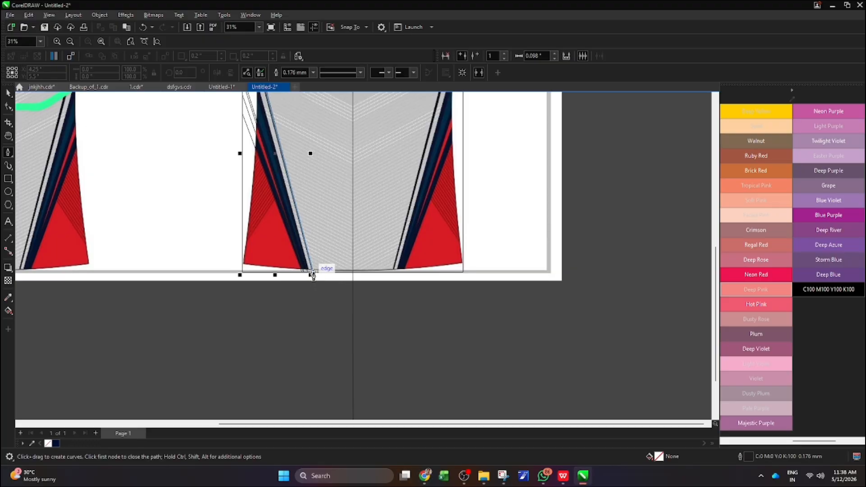
pyautogui.click(315, 280)
pyautogui.scroll(-3, 298, 203)
pyautogui.scroll(5, 280, 120)
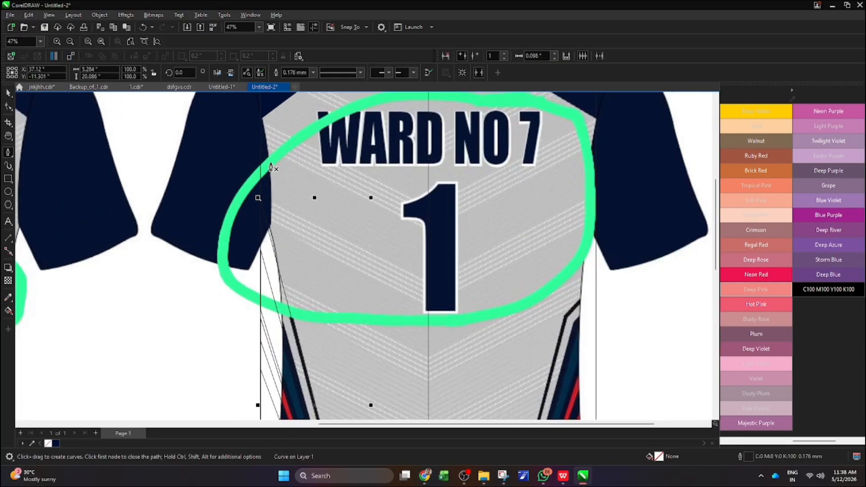
# Set the slanted pinstripe line's outline width to 3.0 mm
pyautogui.click(8, 94)
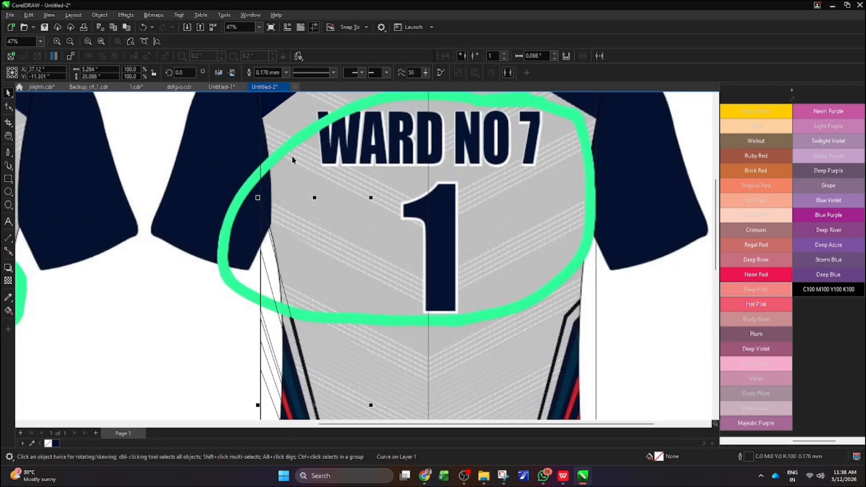
pyautogui.scroll(-1, 290, 152)
pyautogui.click(287, 73)
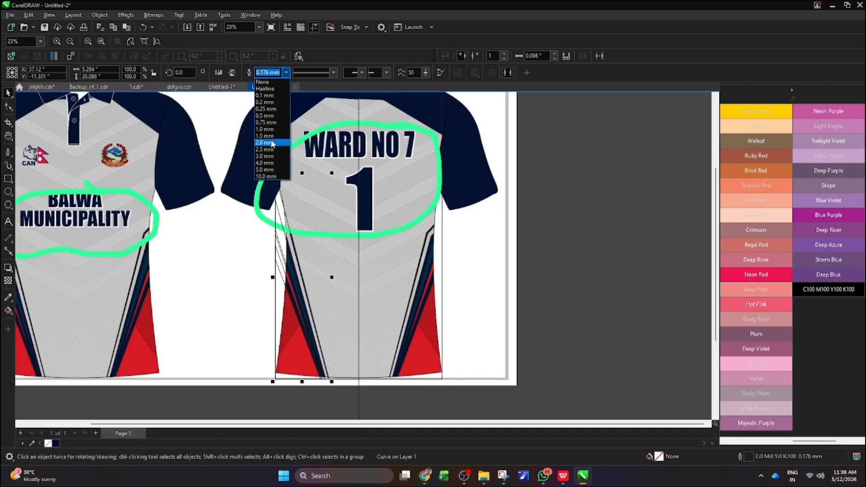
pyautogui.click(273, 143)
pyautogui.click(287, 73)
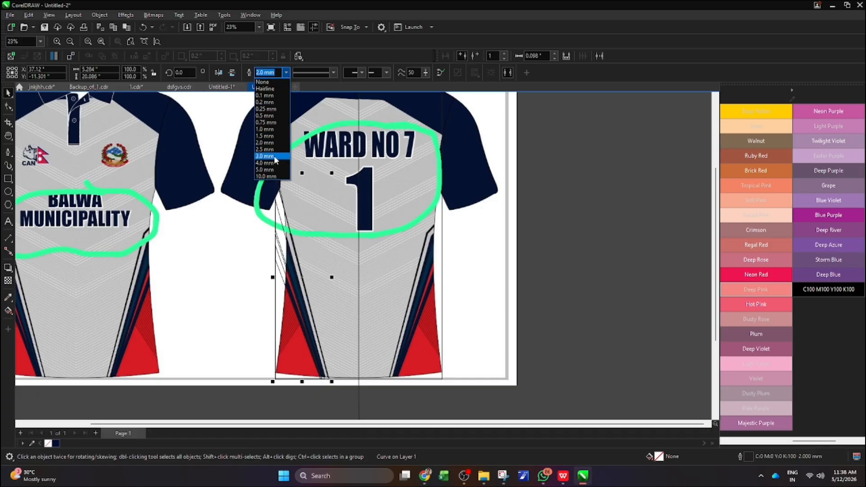
pyautogui.click(272, 160)
pyautogui.scroll(2, 308, 264)
pyautogui.scroll(-3, 308, 265)
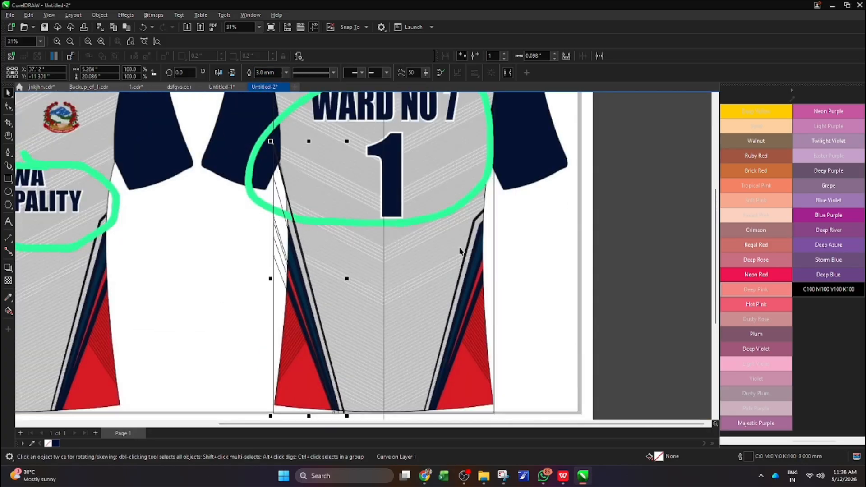
# Convert the pinstripe's outline to an object and give it a C100 M82 Y25 K72 fill and outline
pyautogui.hotkey('ctrl', 'shift', 'q')
pyautogui.scroll(-2, 488, 233)
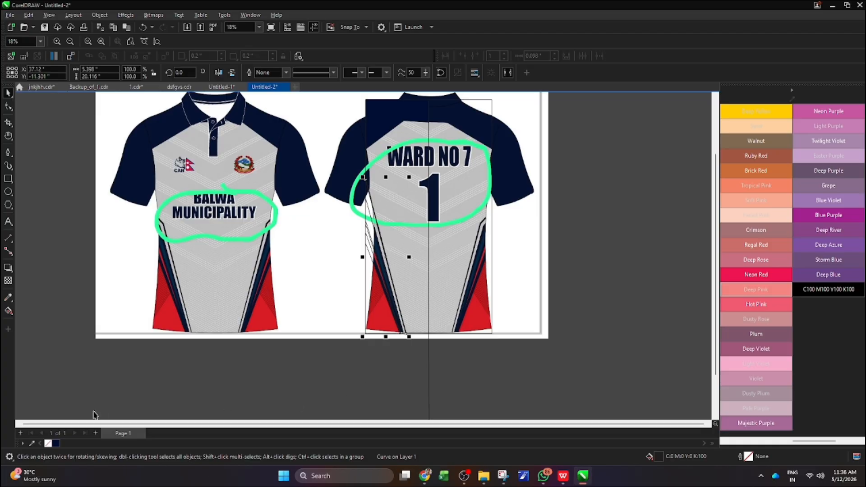
pyautogui.rightClick(56, 444)
pyautogui.scroll(3, 354, 211)
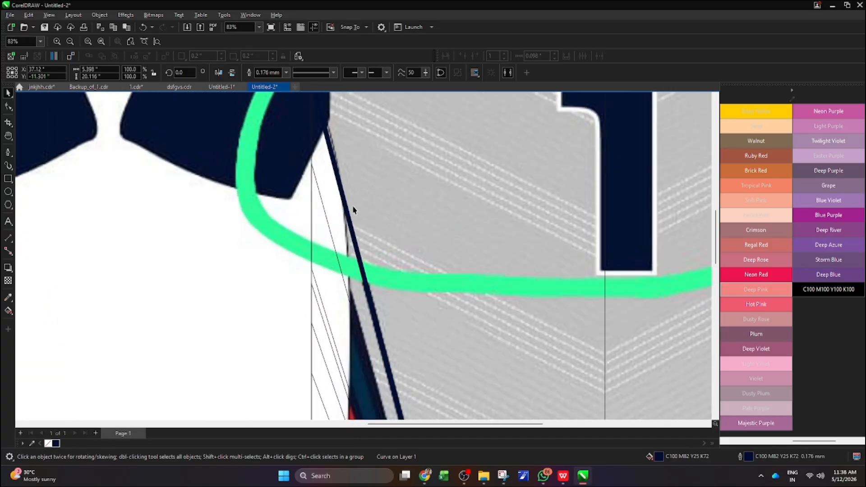
pyautogui.scroll(-3, 354, 210)
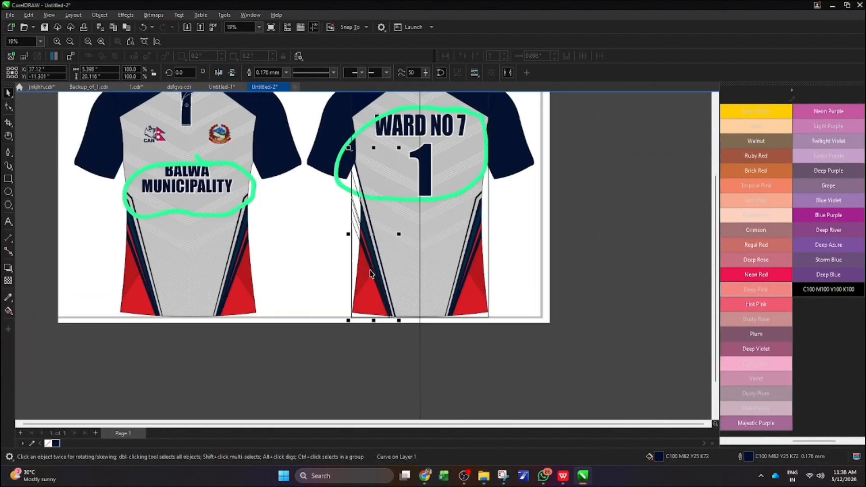
# Sample the dark teal R4 G44 B70 from the reference image and fill the wide side stripe with it
pyautogui.scroll(1, 370, 273)
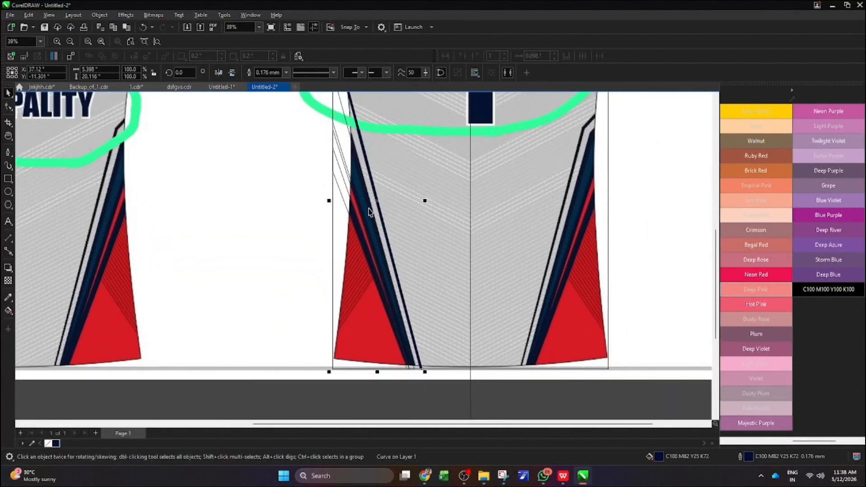
pyautogui.click(8, 298)
pyautogui.scroll(3, 360, 224)
pyautogui.click(343, 220)
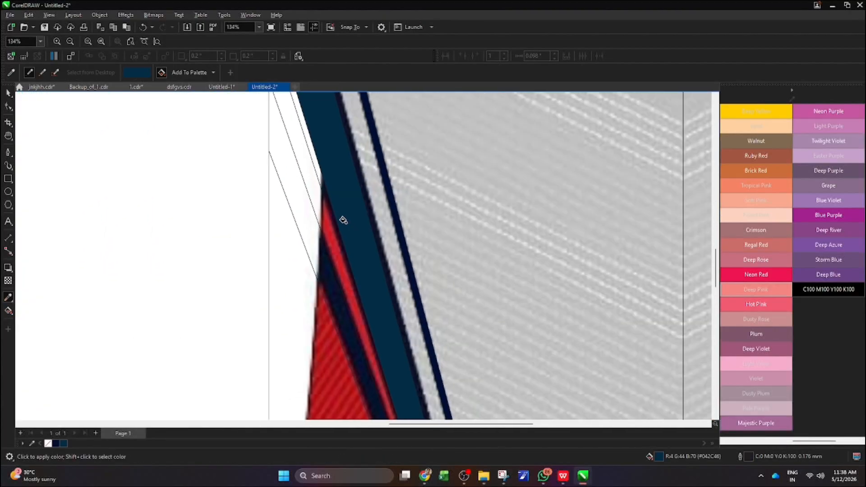
pyautogui.scroll(-4, 343, 220)
# Give the wide teal side stripe a 3.0 mm outline in navy C100 M82 Y25 K72
pyautogui.click(8, 93)
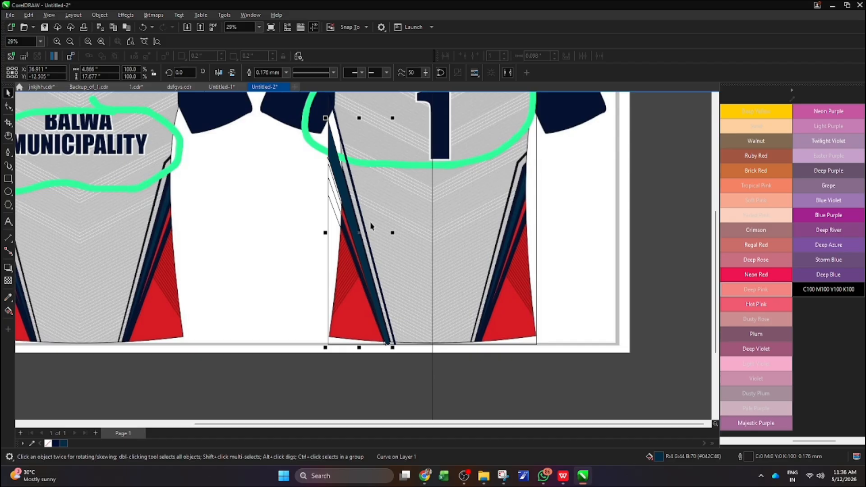
pyautogui.click(287, 73)
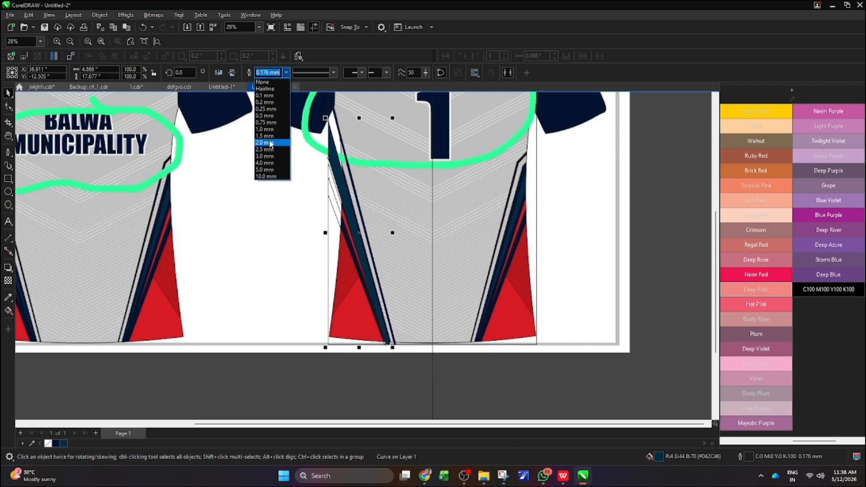
pyautogui.click(271, 143)
pyautogui.scroll(2, 369, 234)
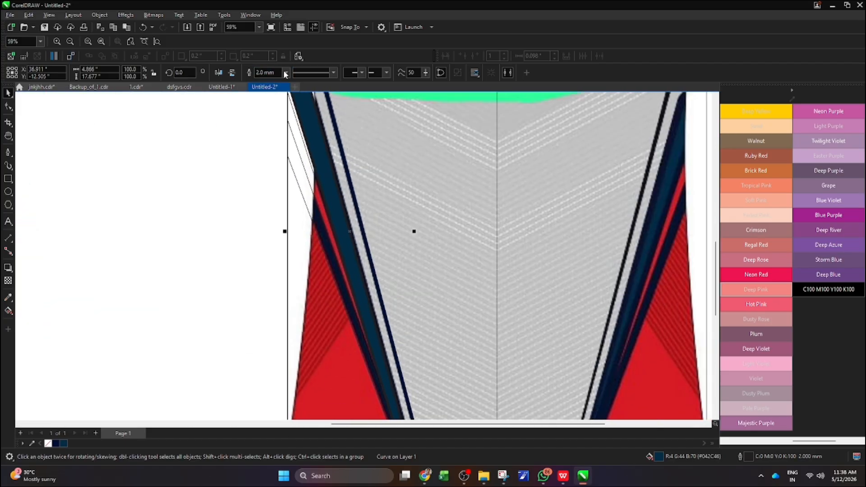
pyautogui.click(286, 73)
pyautogui.click(273, 156)
pyautogui.scroll(-2, 352, 231)
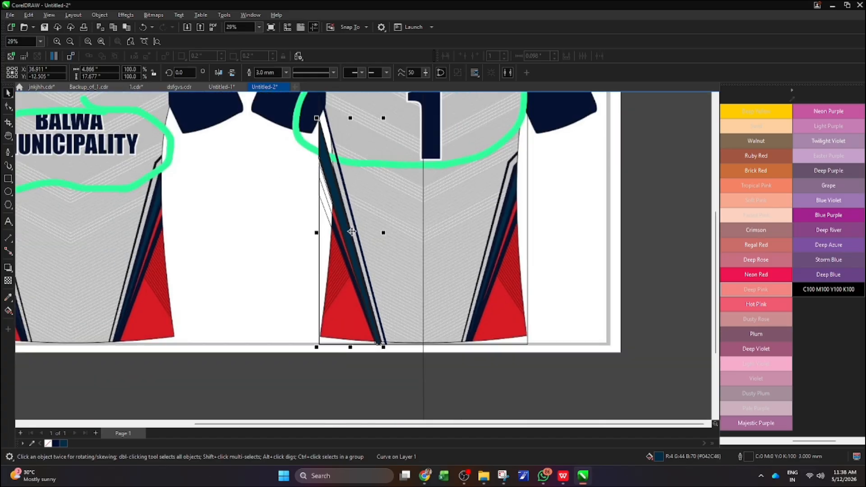
pyautogui.rightClick(55, 445)
pyautogui.scroll(-1, 235, 250)
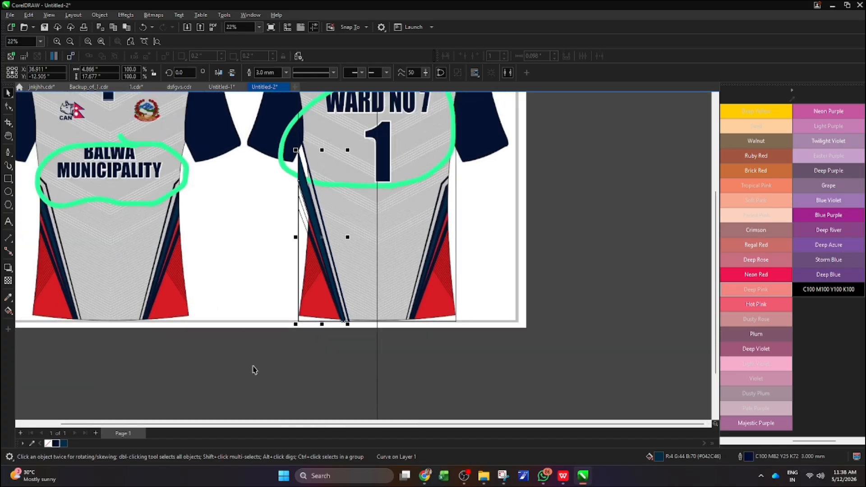
pyautogui.click(254, 371)
# Fill the narrow slanted stripe beside the wide teal stripe with navy C100 M82 Y25 K72
pyautogui.scroll(1, 298, 260)
pyautogui.scroll(2, 311, 253)
pyautogui.click(322, 232)
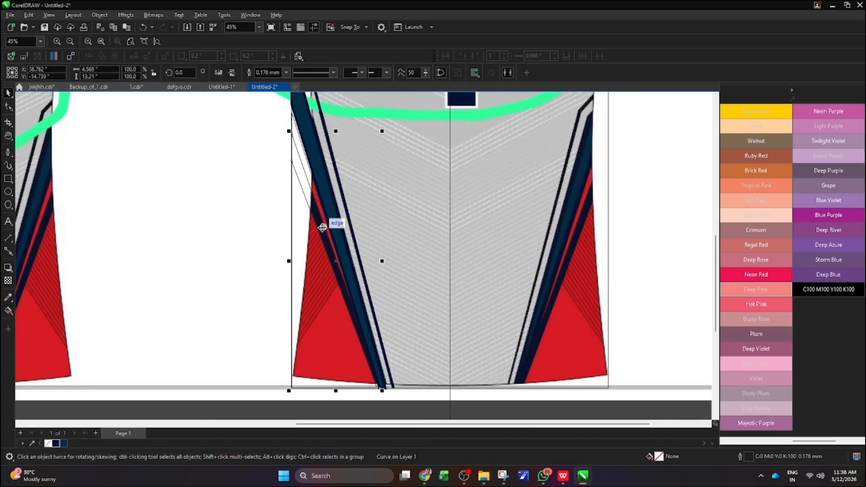
pyautogui.scroll(3, 322, 233)
pyautogui.scroll(-1, 322, 233)
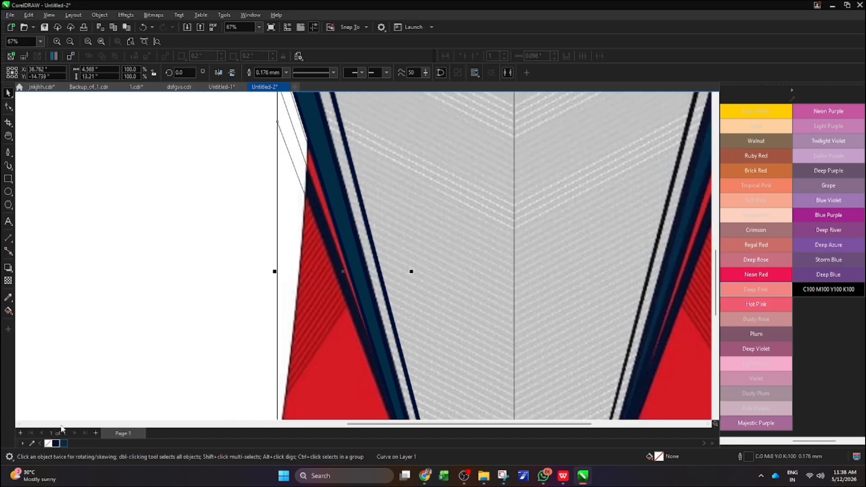
pyautogui.click(56, 444)
pyautogui.scroll(-3, 309, 263)
pyautogui.scroll(1, 286, 212)
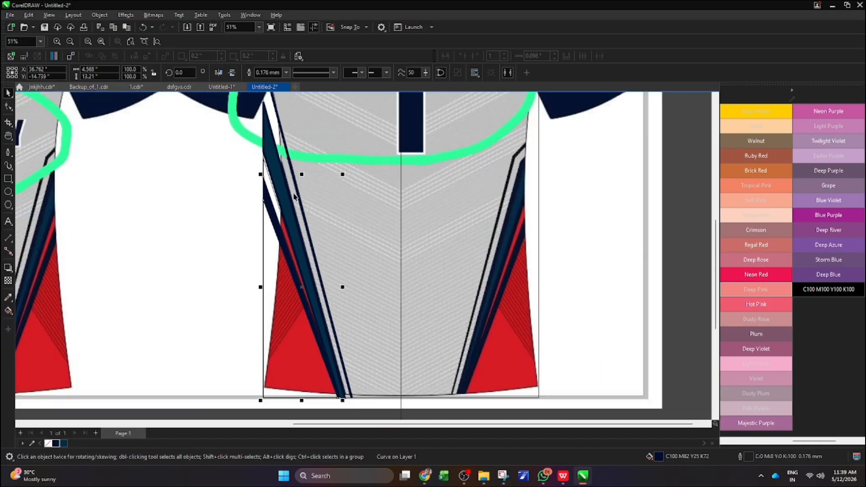
pyautogui.scroll(-1, 321, 213)
# Fill the lower side panel shape behind the slanted stripes with Red, C0 M100 Y100 K0
pyautogui.click(300, 288)
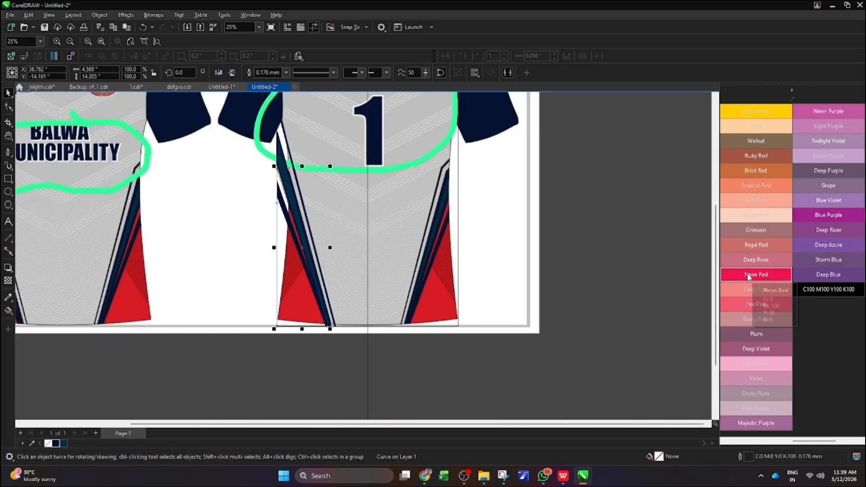
pyautogui.scroll(5, 757, 284)
pyautogui.click(757, 349)
pyautogui.scroll(1, 304, 267)
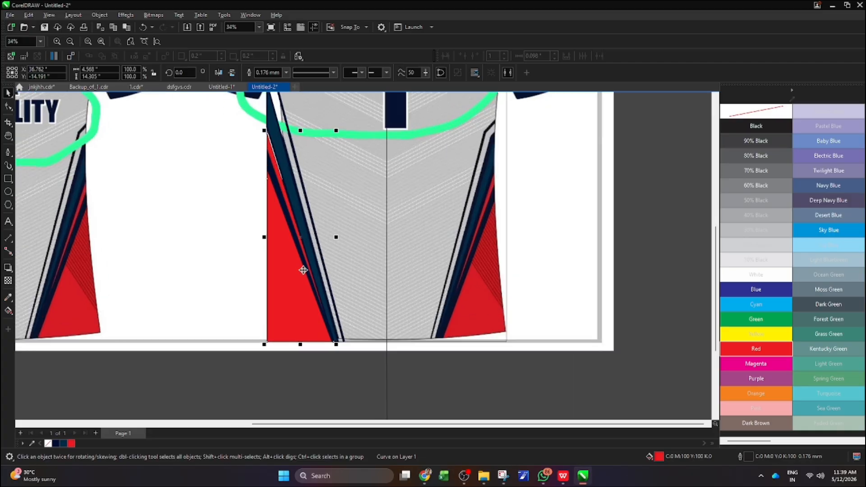
pyautogui.scroll(1, 292, 244)
pyautogui.scroll(-1, 294, 246)
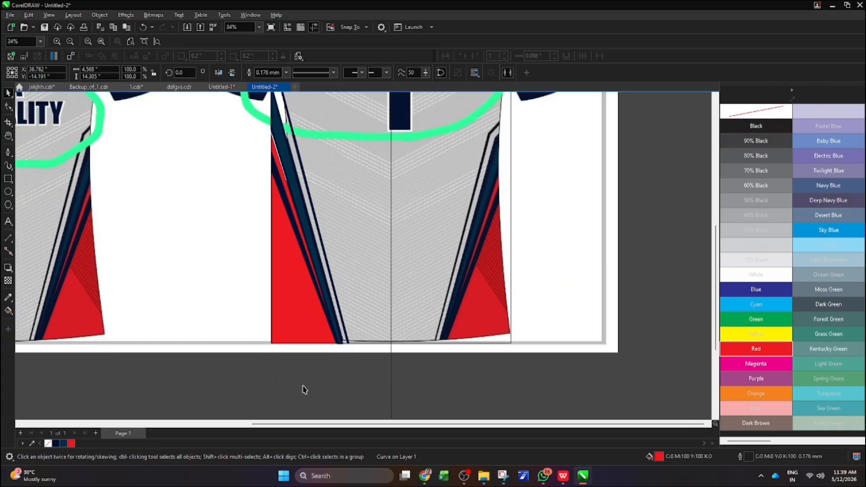
# Move the wide teal stripe's lower node on the body's side edge slightly down to narrow the gap above the red panel
pyautogui.scroll(2, 273, 133)
pyautogui.click(275, 128)
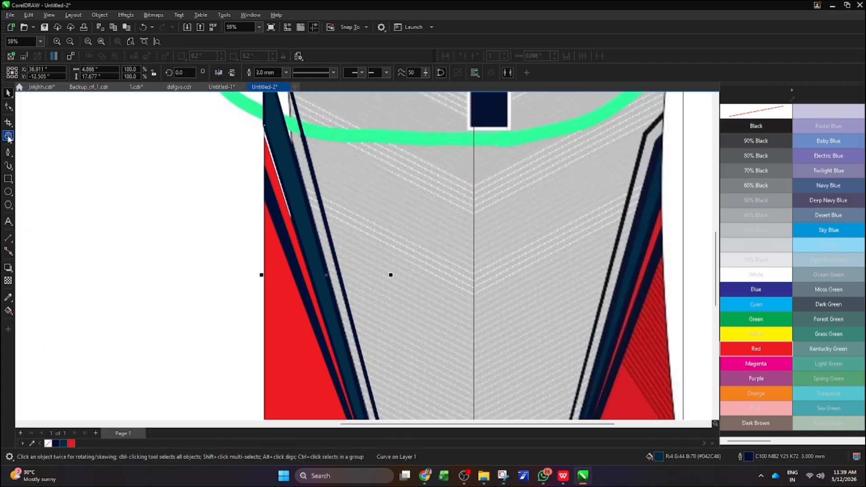
pyautogui.click(8, 106)
pyautogui.scroll(-1, 290, 145)
pyautogui.scroll(2, 269, 135)
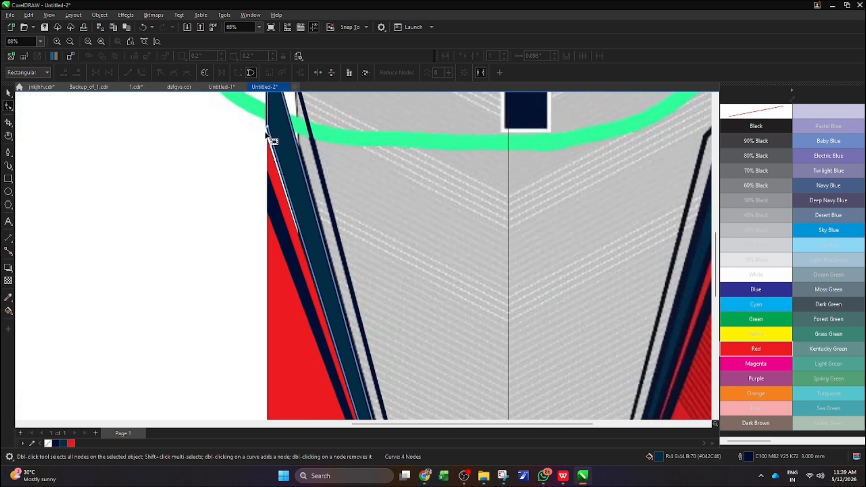
pyautogui.moveTo(269, 127); pyautogui.dragTo(269, 140)
pyautogui.scroll(-2, 273, 158)
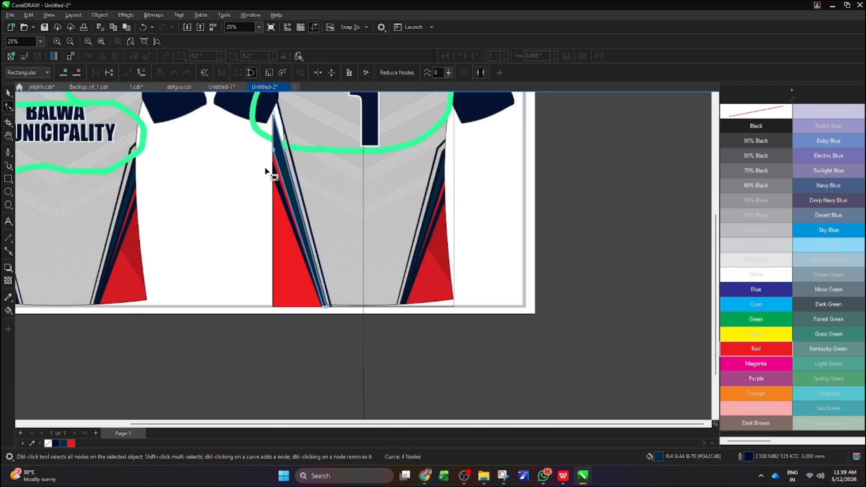
# Set the wide teal stripe's outline width to 5.0 mm
pyautogui.click(8, 93)
pyautogui.click(286, 72)
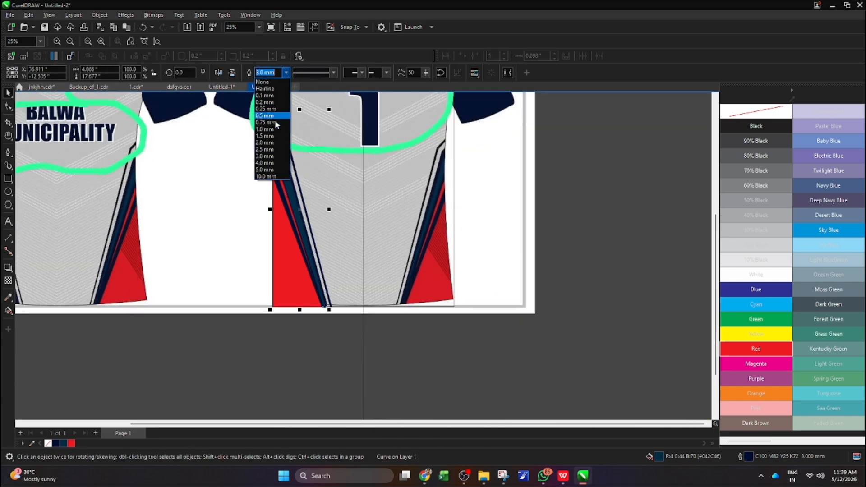
pyautogui.click(266, 163)
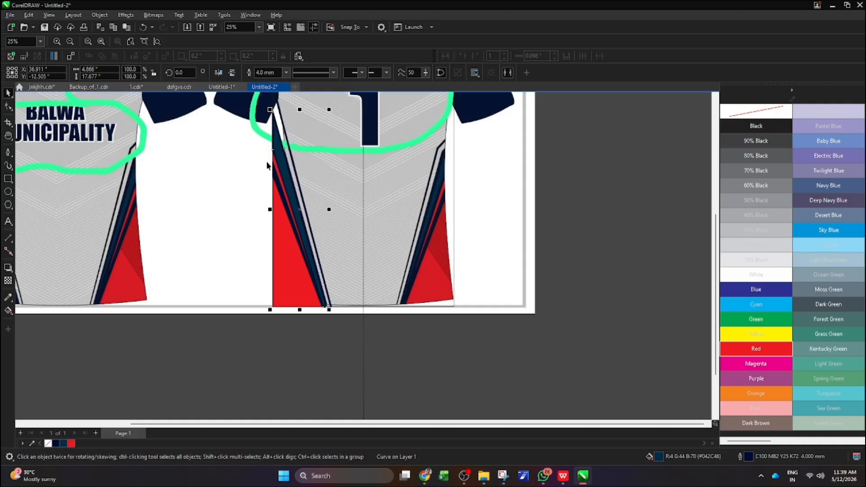
pyautogui.click(287, 73)
pyautogui.click(266, 170)
pyautogui.scroll(2, 256, 200)
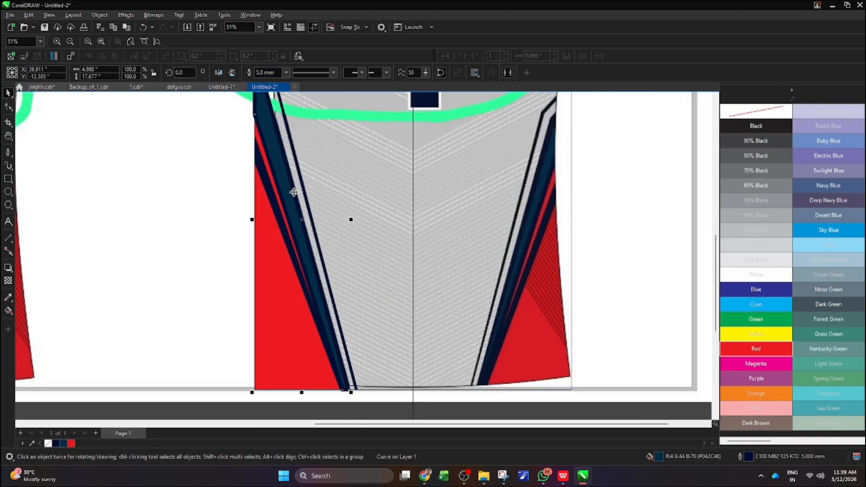
pyautogui.scroll(-1, 256, 200)
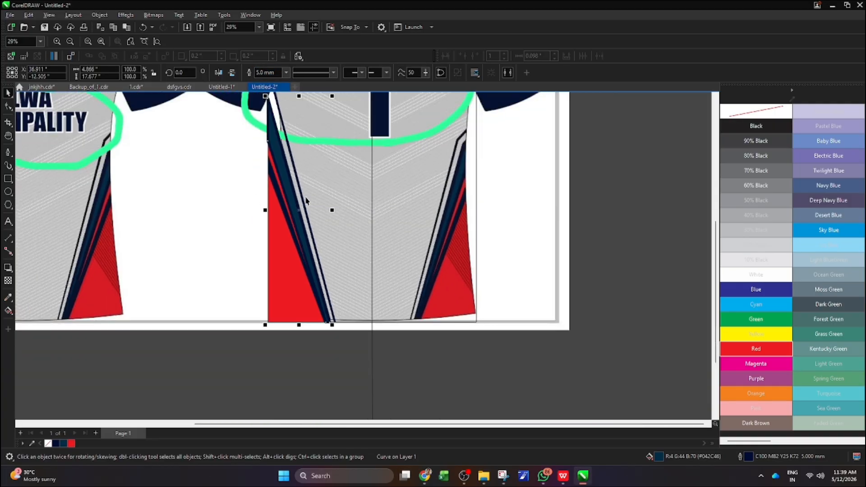
# Fine-tune the wide teal stripe's node on the body's side edge so it meets the red panel
pyautogui.click(8, 107)
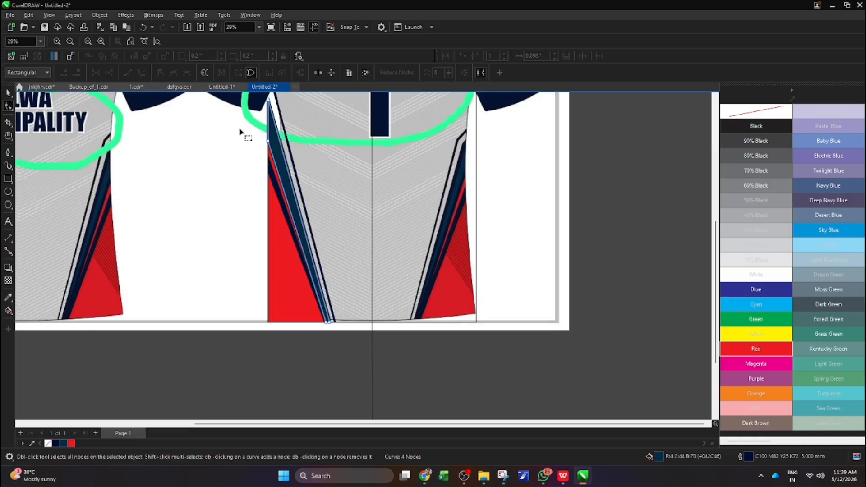
pyautogui.scroll(2, 239, 133)
pyautogui.moveTo(289, 152)
pyautogui.mouseDown()
pyautogui.moveTo(290, 160)
pyautogui.moveTo(289, 148)
pyautogui.mouseUp()
pyautogui.scroll(-2, 289, 155)
pyautogui.scroll(2, 292, 162)
pyautogui.scroll(1, 292, 162)
pyautogui.scroll(-3, 288, 148)
pyautogui.scroll(-1, 306, 123)
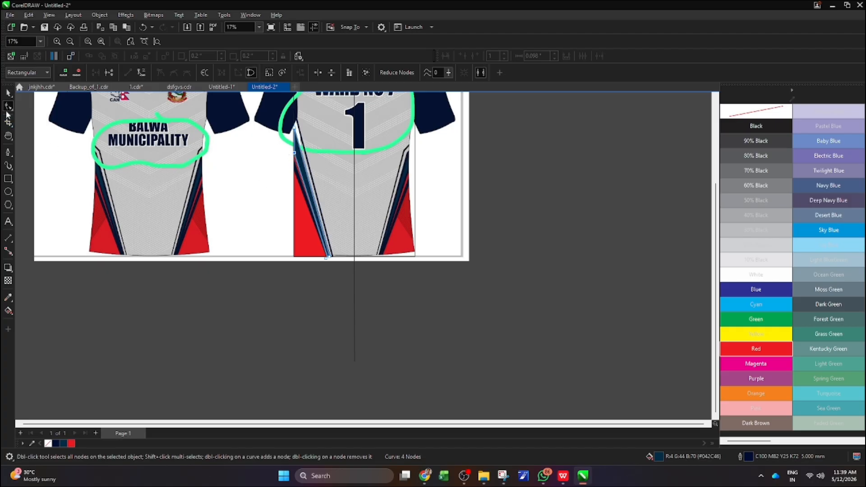
# Group the four side stripe and panel objects and place a horizontally mirrored copy against the body's opposite side edge
pyautogui.click(9, 92)
pyautogui.scroll(-1, 324, 260)
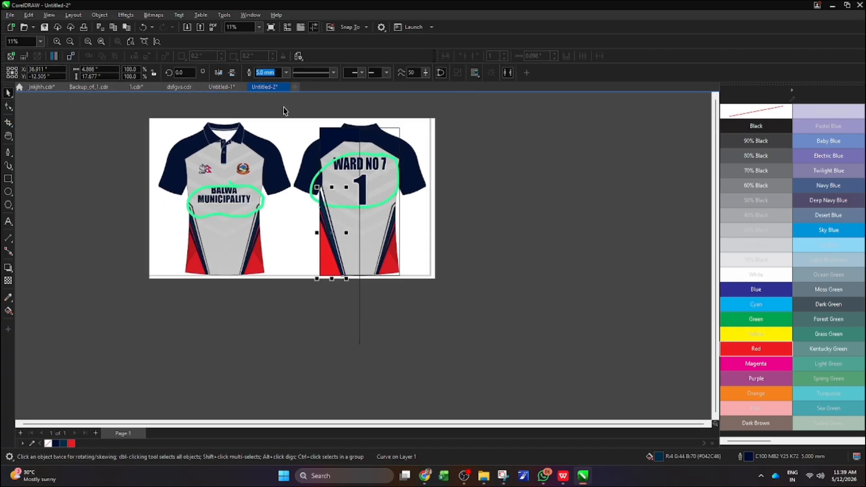
pyautogui.moveTo(284, 111); pyautogui.dragTo(355, 325)
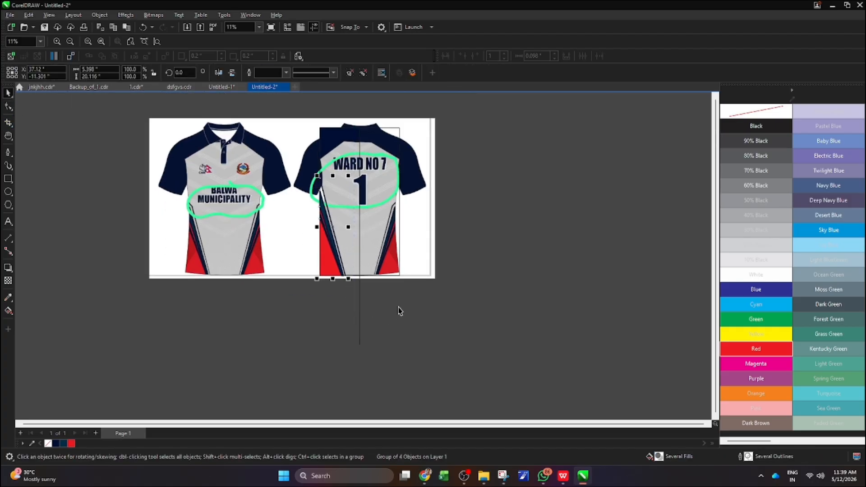
pyautogui.scroll(1, 344, 236)
pyautogui.moveTo(309, 224); pyautogui.dragTo(402, 227)
pyautogui.rightClick(352, 231)
pyautogui.scroll(6, 422, 277)
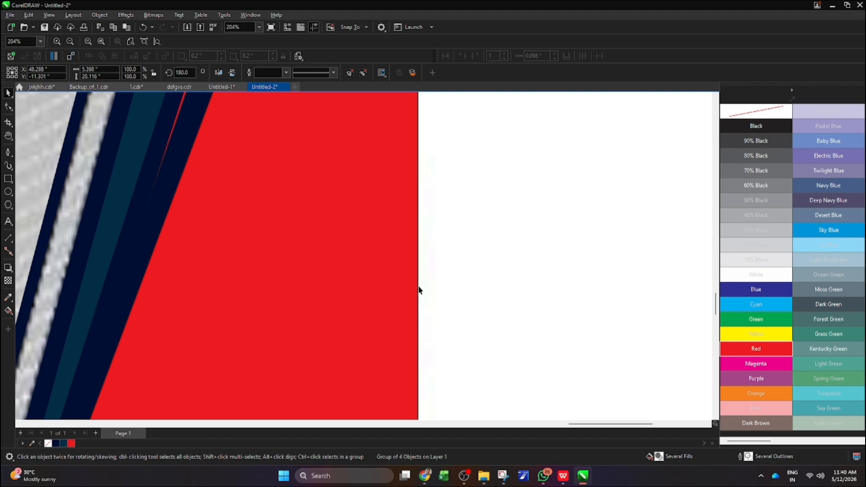
pyautogui.scroll(-3, 439, 251)
pyautogui.scroll(-5, 439, 251)
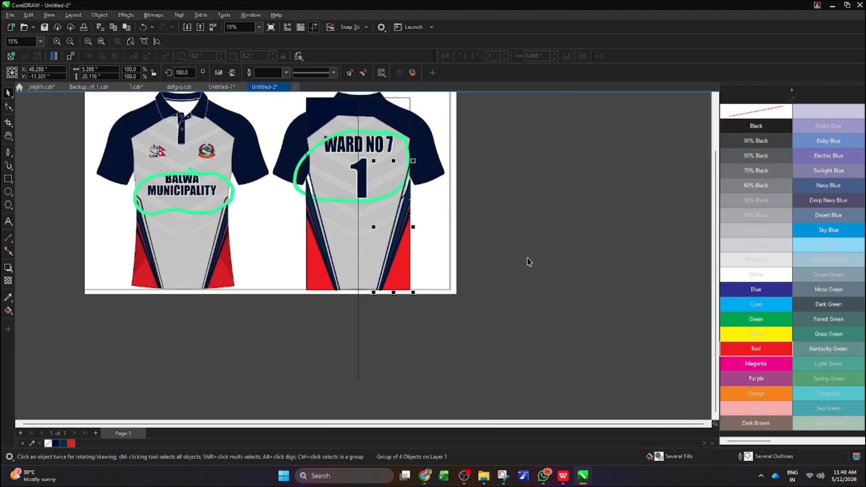
# PowerClip both side stripe groups, the mirrored copy and the original, inside the body rectangle
pyautogui.rightClick(395, 230)
pyautogui.click(449, 308)
pyautogui.click(330, 232)
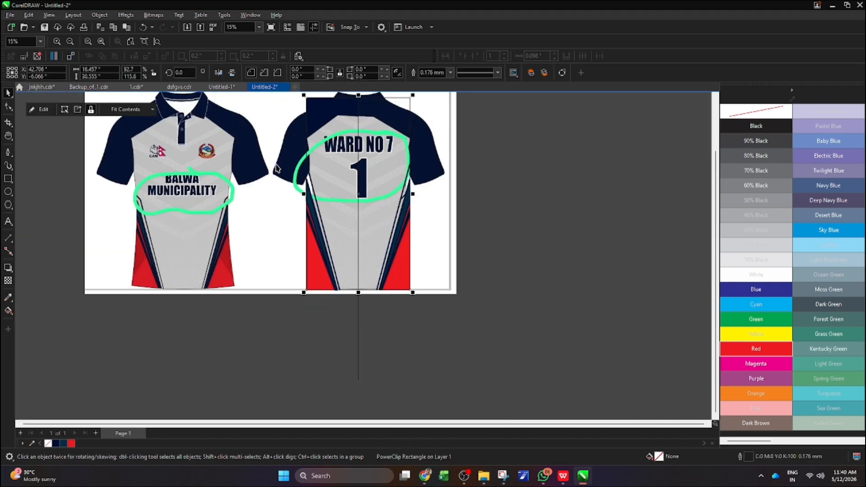
pyautogui.click(355, 322)
pyautogui.click(312, 240)
pyautogui.rightClick(312, 240)
pyautogui.click(352, 308)
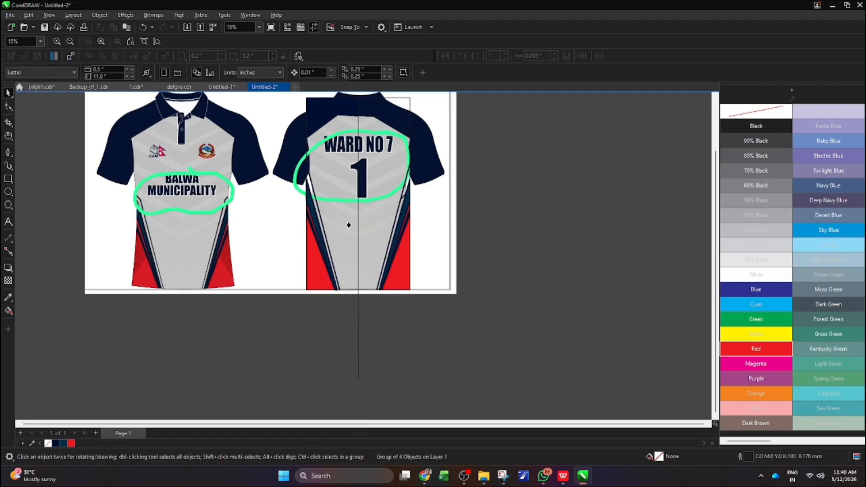
pyautogui.click(349, 225)
# Remove the outline from the navy half-yoke shape at the shoulder by setting its width to None
pyautogui.scroll(-1, 332, 204)
pyautogui.click(339, 212)
pyautogui.scroll(2, 343, 216)
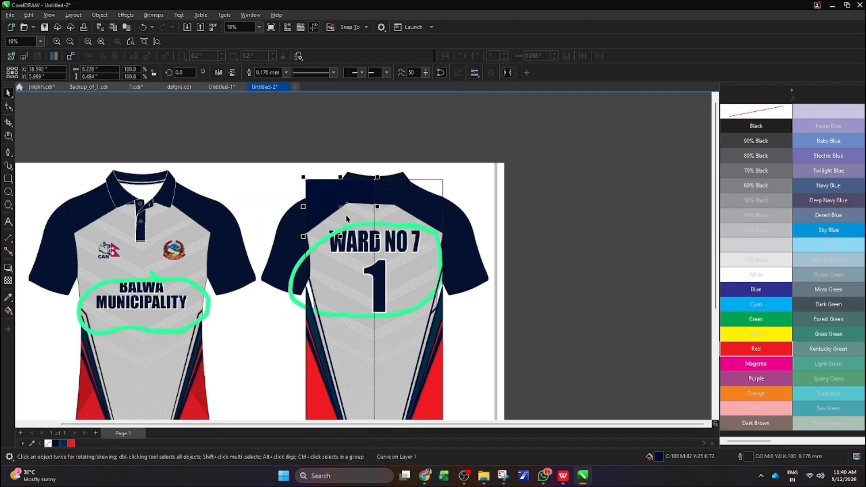
pyautogui.click(286, 73)
pyautogui.click(268, 82)
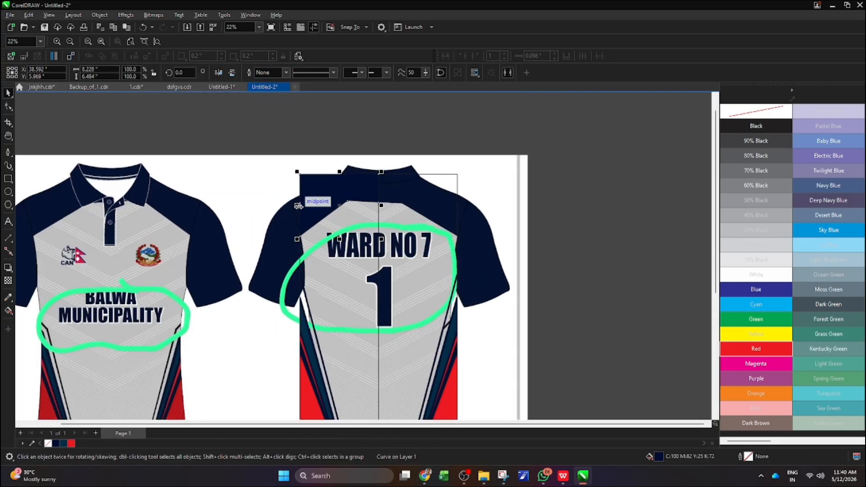
# Mirror a copy of the navy half-yoke across the center line and combine both halves into one curve
pyautogui.moveTo(297, 205); pyautogui.dragTo(390, 219)
pyautogui.rightClick(390, 219)
pyautogui.scroll(-1, 387, 189)
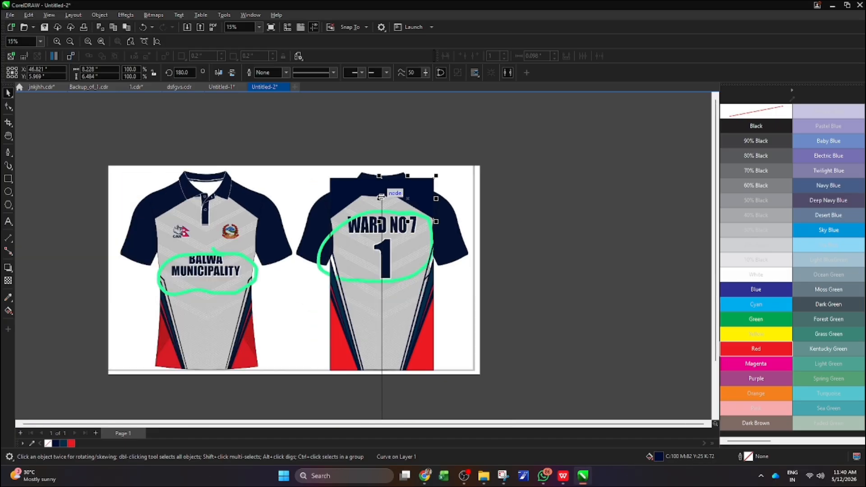
pyautogui.keyDown('shift'); pyautogui.click(347, 195); pyautogui.keyUp('shift')
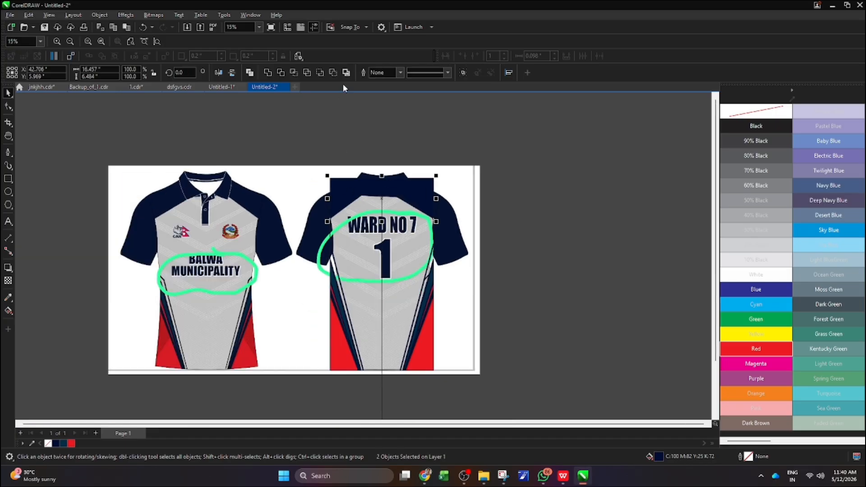
pyautogui.click(250, 73)
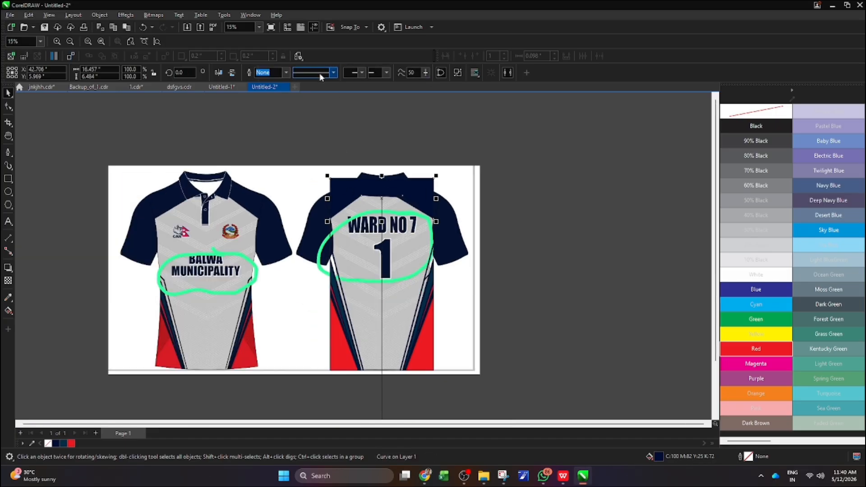
# PowerClip the combined navy yoke inside the body rectangle
pyautogui.scroll(-1, 390, 193)
pyautogui.rightClick(404, 191)
pyautogui.click(452, 288)
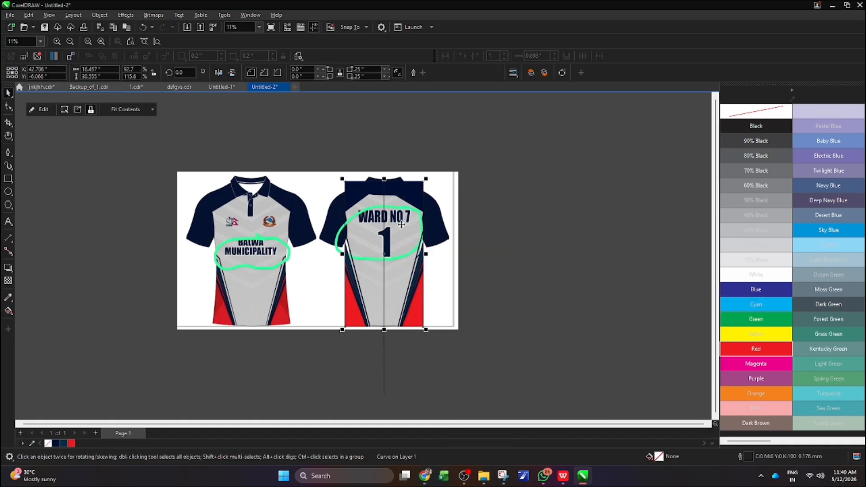
pyautogui.click(402, 225)
# Draw a straight diagonal line about 8.2 by 4.2 inches from the body's left edge down to the center line, shifting it slightly downward
pyautogui.scroll(3, 353, 235)
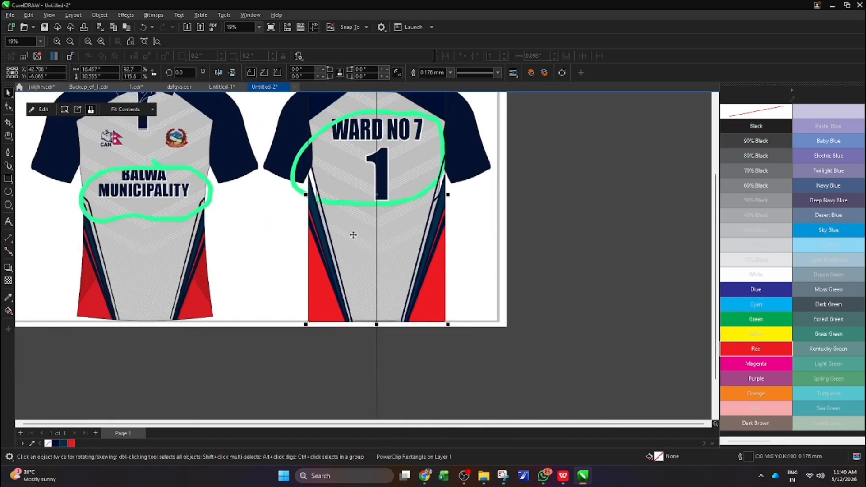
pyautogui.scroll(-1, 323, 272)
pyautogui.scroll(1, 323, 144)
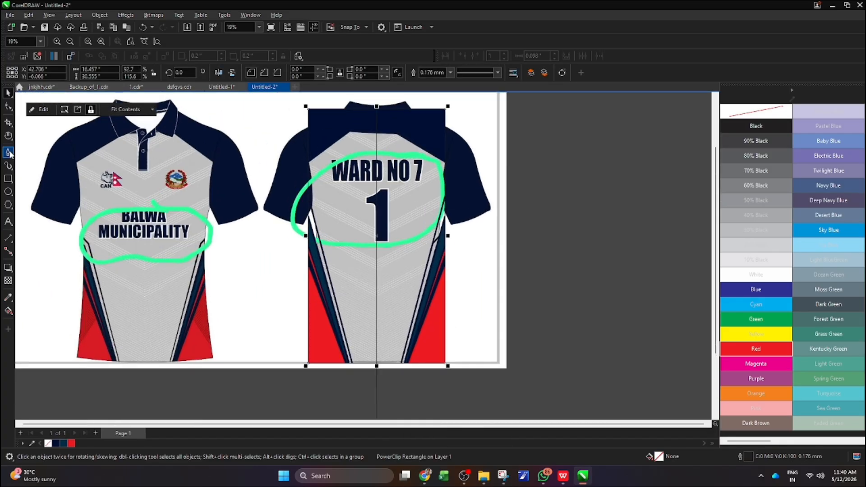
pyautogui.click(8, 153)
pyautogui.click(309, 201)
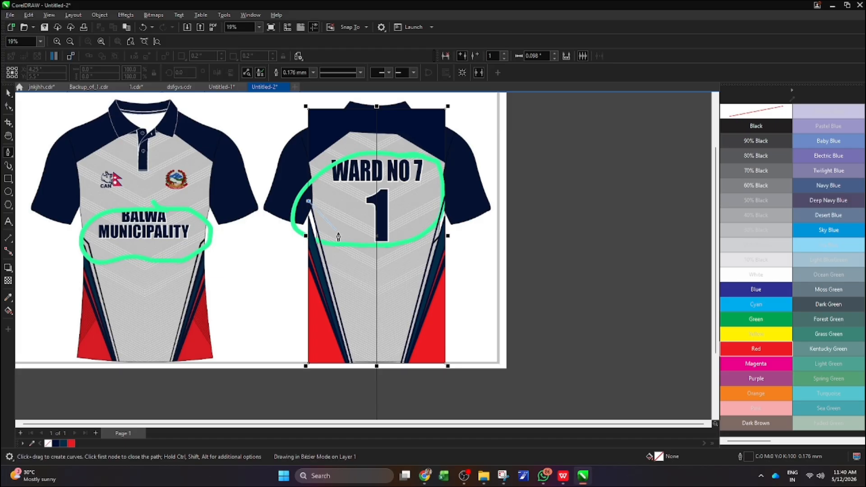
pyautogui.click(377, 236)
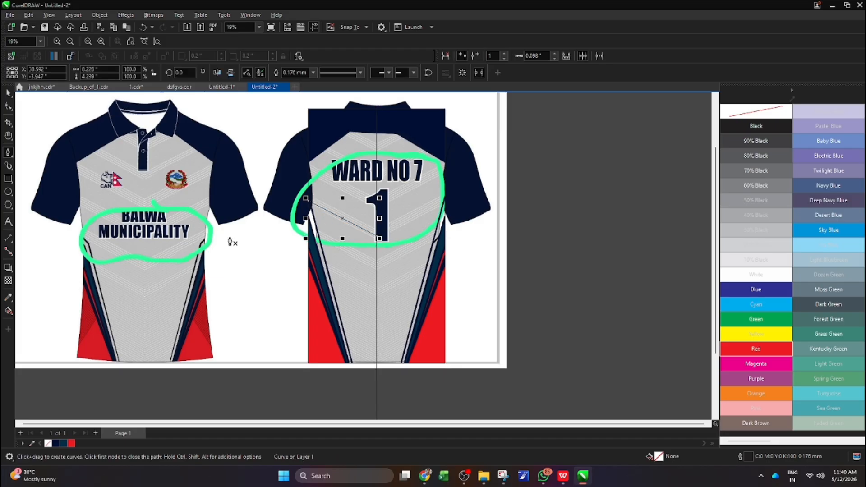
pyautogui.click(8, 93)
pyautogui.scroll(2, 355, 240)
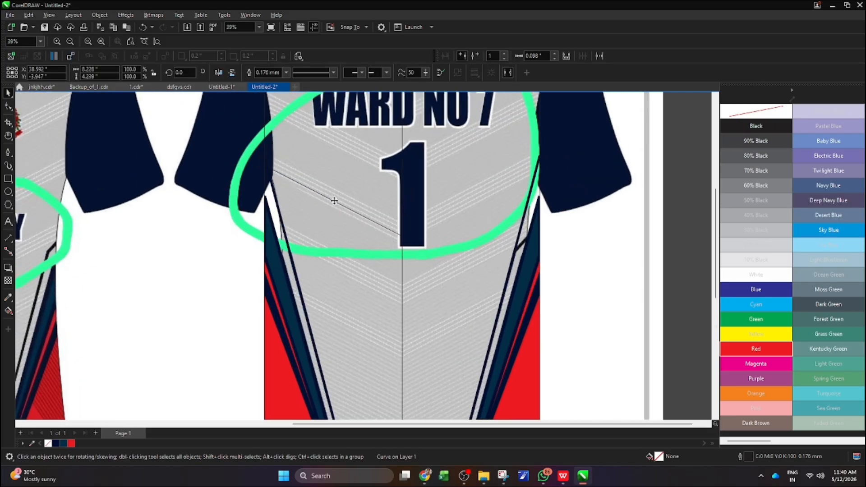
pyautogui.moveTo(341, 201); pyautogui.dragTo(335, 211)
# Set the outline width of the diagonal line to 2.0 mm
pyautogui.scroll(-1, 311, 228)
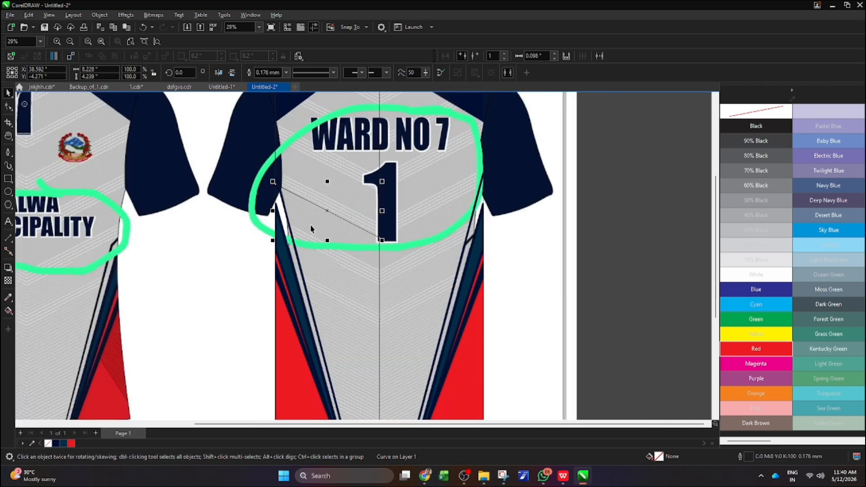
pyautogui.click(286, 72)
pyautogui.click(283, 128)
pyautogui.click(287, 73)
pyautogui.click(271, 146)
pyautogui.scroll(3, 357, 210)
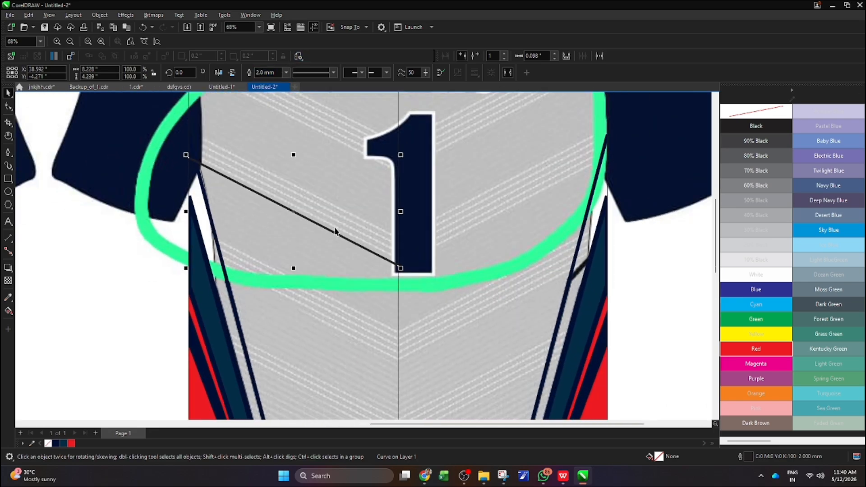
pyautogui.scroll(-2, 333, 230)
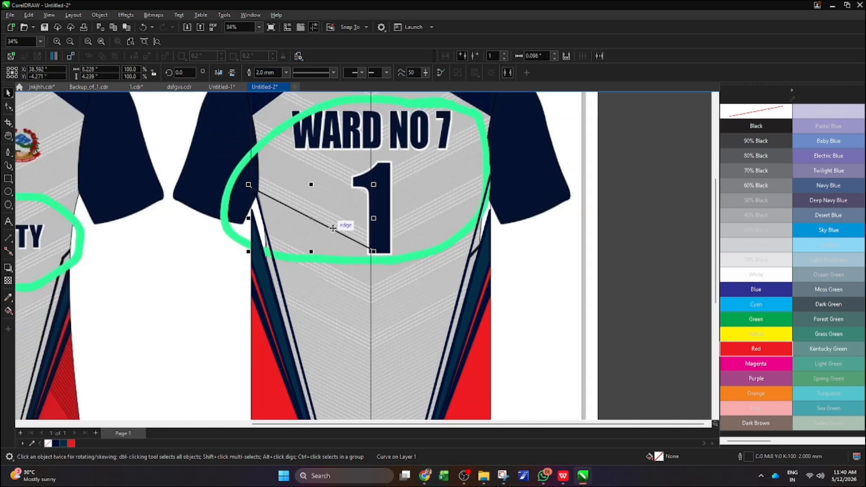
# Place a copy of the diagonal line just above the original and nudge it down to tighten the gap
pyautogui.moveTo(311, 218); pyautogui.dragTo(312, 215)
pyautogui.rightClick(312, 215)
pyautogui.scroll(2, 299, 218)
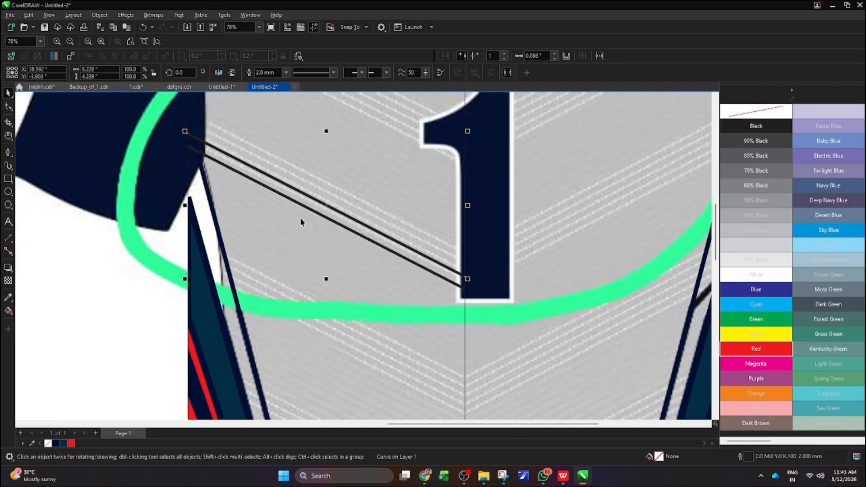
pyautogui.press('Down')
pyautogui.press('Down')
pyautogui.press('Down')
pyautogui.press('Down')
pyautogui.press('Down')
pyautogui.press('Down')
pyautogui.press('Down')
pyautogui.press('Down')
pyautogui.press('Down')
pyautogui.press('Down')
pyautogui.press('Down')
pyautogui.press('Down')
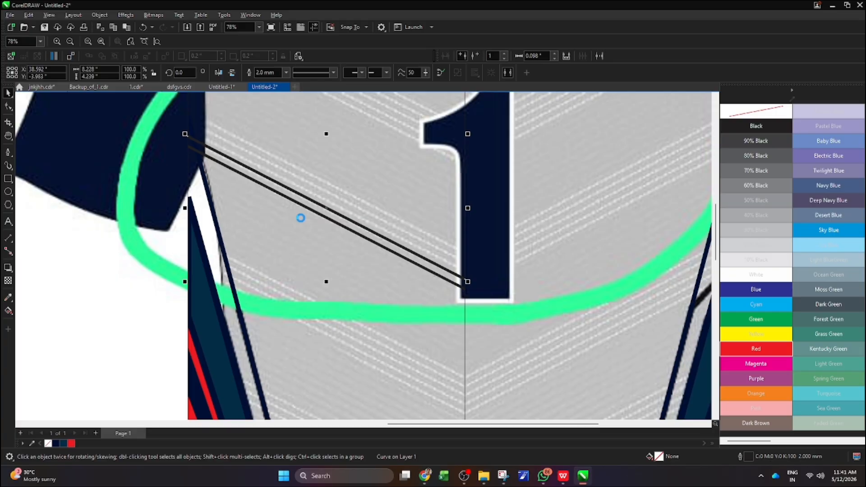
# Duplicate the diagonal line upward three more times at even spacing to make a set of five parallel lines
pyautogui.hotkey('ctrl', 'd')
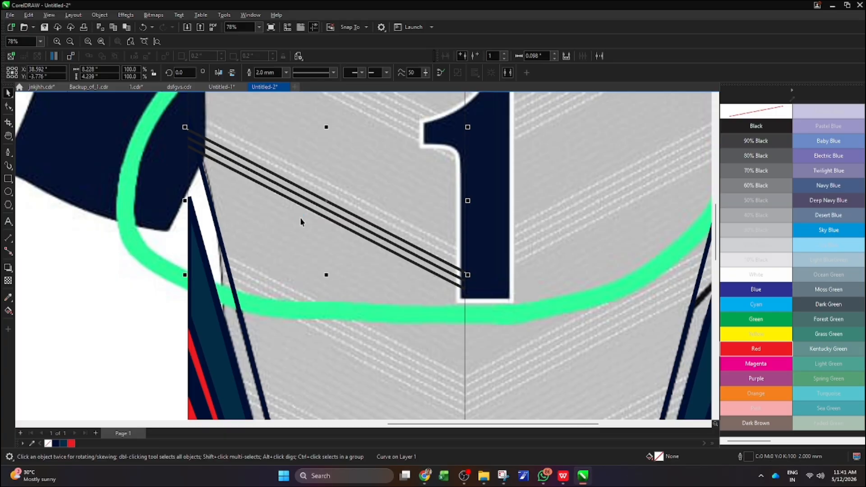
pyautogui.hotkey('ctrl', 'd')
pyautogui.hotkey('ctrl', 'd')
pyautogui.scroll(-3, 343, 178)
pyautogui.scroll(-3, 378, 278)
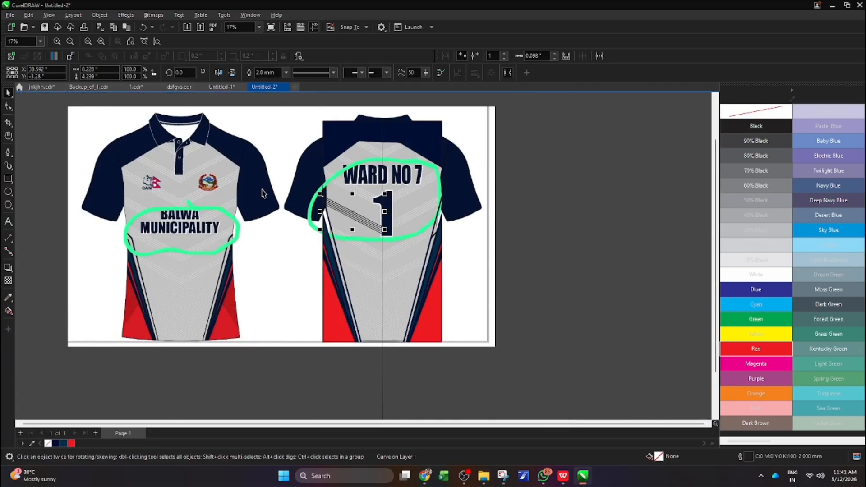
# Convert the outlines of the five diagonal lines to objects and weld them into one curve
pyautogui.moveTo(245, 123); pyautogui.dragTo(343, 237)
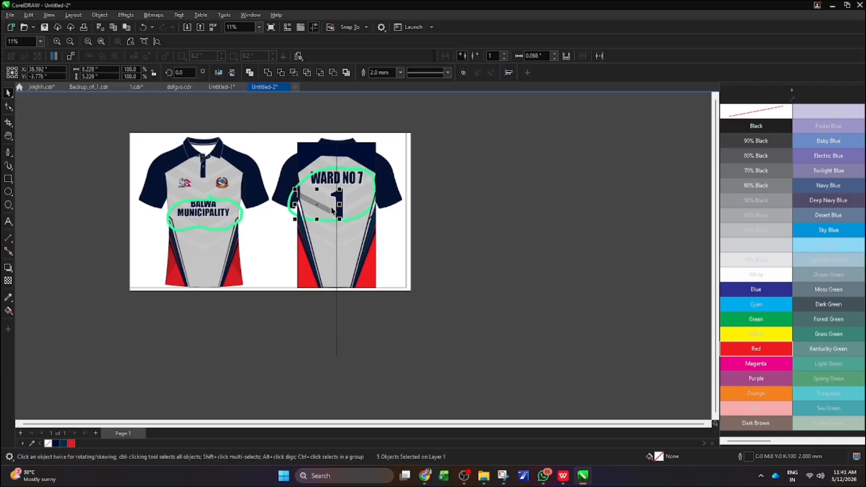
pyautogui.scroll(2, 343, 236)
pyautogui.hotkey('ctrl', 'shift', 'q')
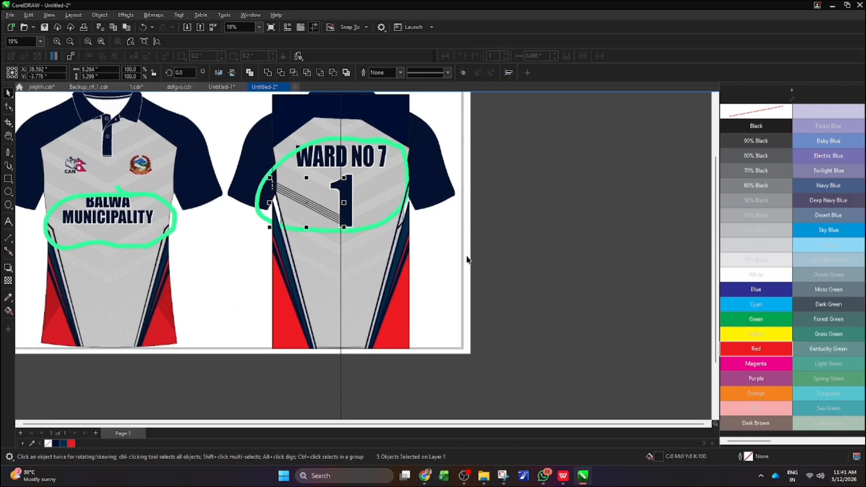
pyautogui.click(270, 74)
pyautogui.scroll(3, 310, 186)
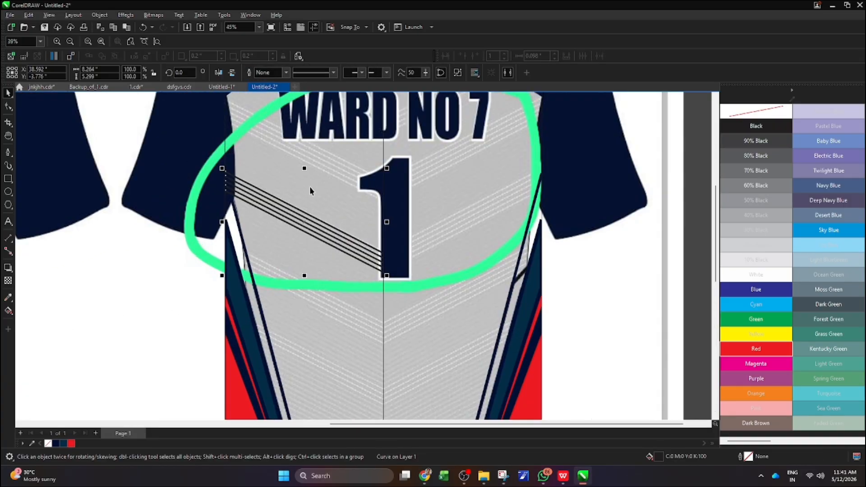
# Fill the welded diagonal stripe set with White
pyautogui.scroll(-2, 310, 186)
pyautogui.click(756, 274)
pyautogui.scroll(-2, 325, 230)
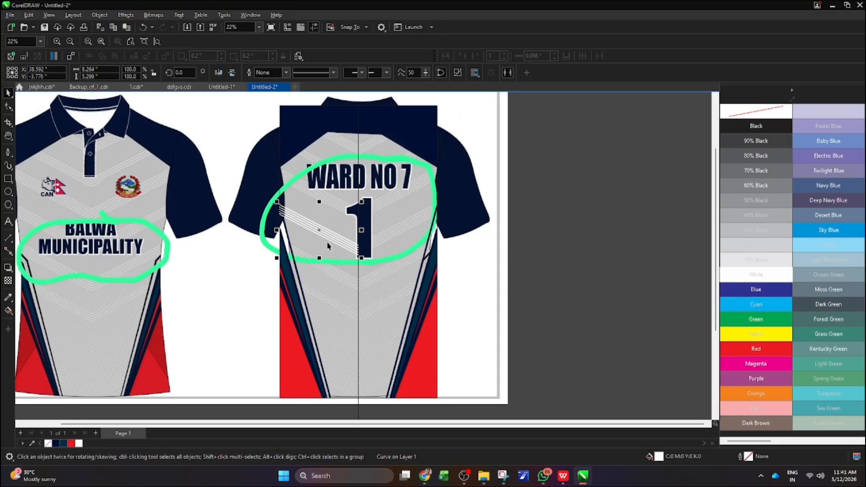
# Copy the white stripe set straight up and repeat the copy at the same spacing until eight copies are stacked
pyautogui.scroll(1, 325, 230)
pyautogui.moveTo(319, 230); pyautogui.dragTo(328, 193)
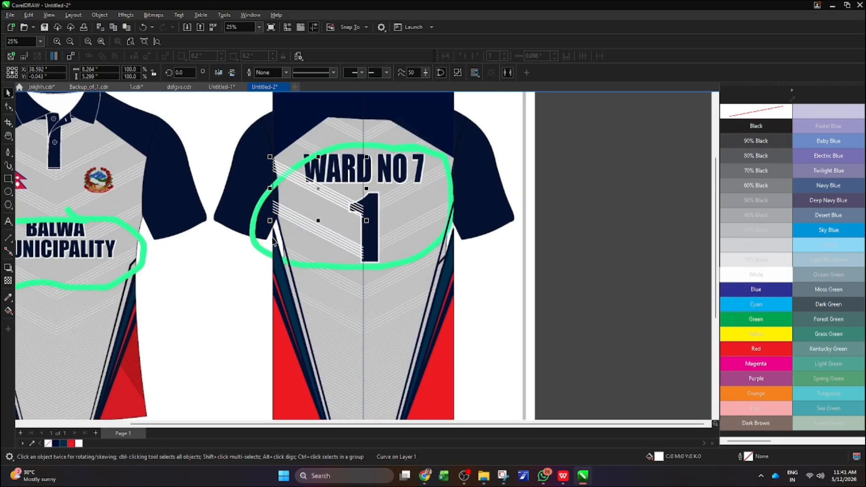
pyautogui.scroll(-3, 262, 263)
pyautogui.hotkey('ctrl', 'r')
pyautogui.hotkey('ctrl', 'r')
pyautogui.hotkey('ctrl', 'r')
pyautogui.hotkey('ctrl', 'r')
pyautogui.hotkey('ctrl', 'r')
pyautogui.hotkey('ctrl', 'r')
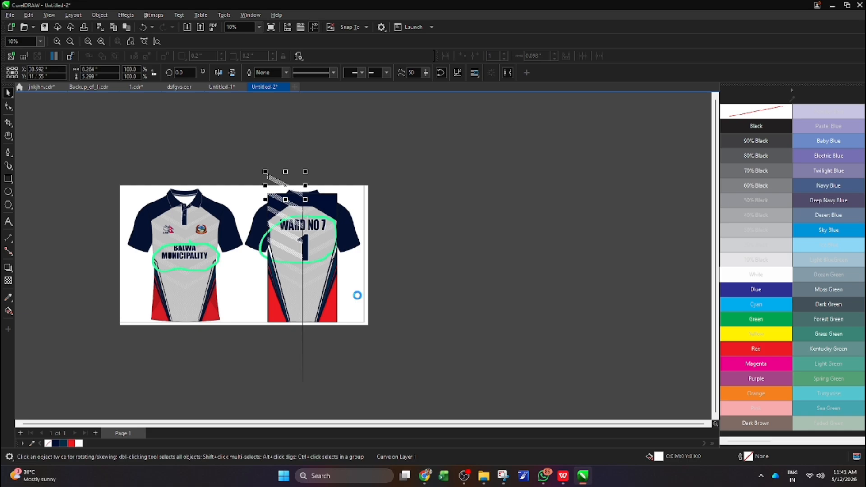
pyautogui.hotkey('ctrl', 'r')
pyautogui.scroll(-2, 347, 334)
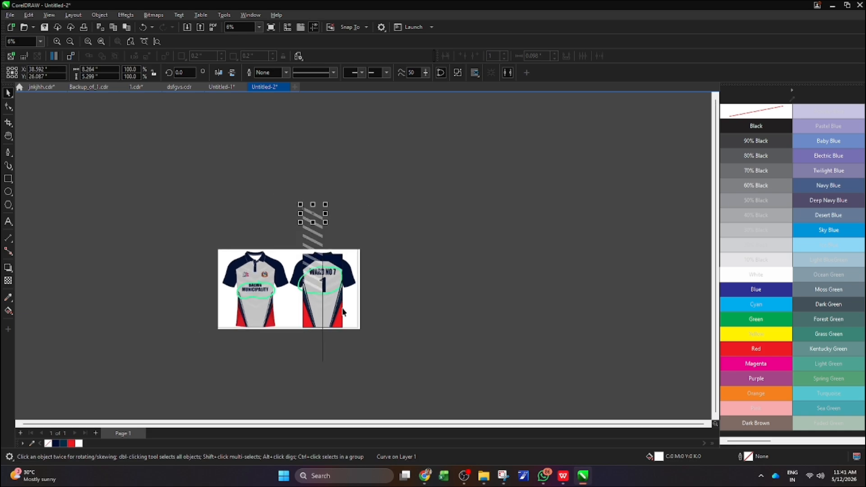
# Combine the eight stripe copies into one curve and move it down to cover the left half of the body
pyautogui.moveTo(283, 179); pyautogui.dragTo(318, 256)
pyautogui.moveTo(336, 292); pyautogui.dragTo(335, 291)
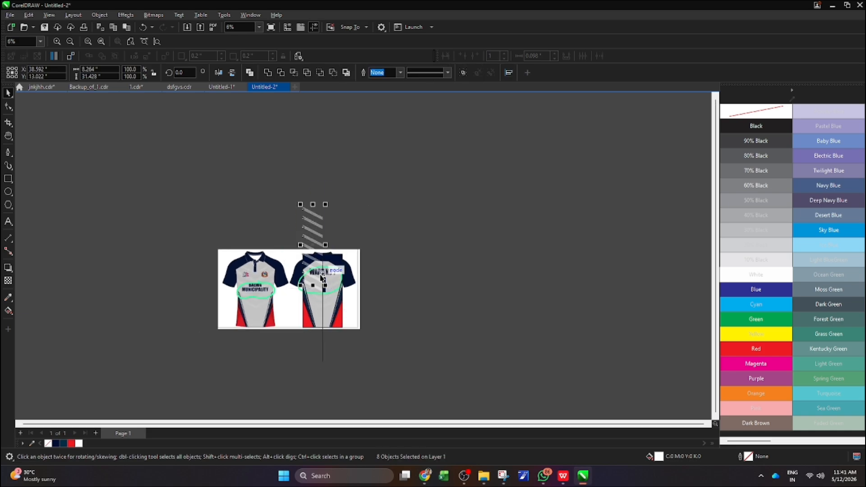
pyautogui.hotkey('ctrl', 'l')
pyautogui.scroll(2, 323, 280)
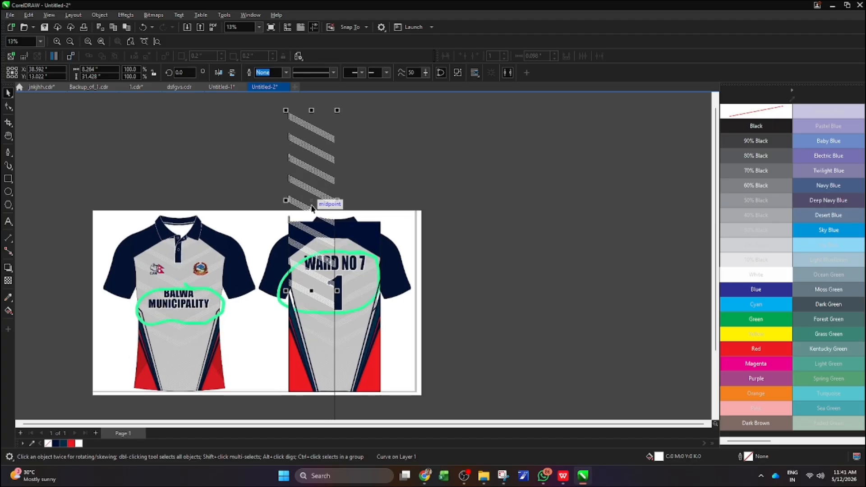
pyautogui.moveTo(312, 202); pyautogui.dragTo(319, 308)
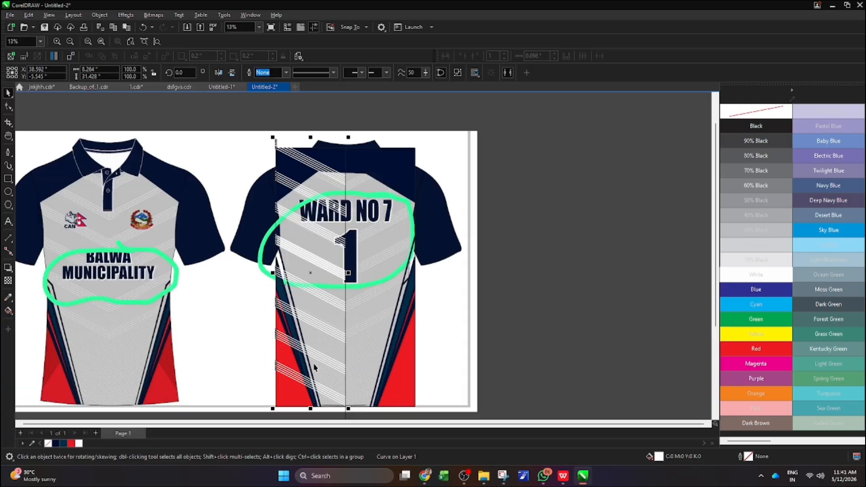
pyautogui.scroll(3, 319, 334)
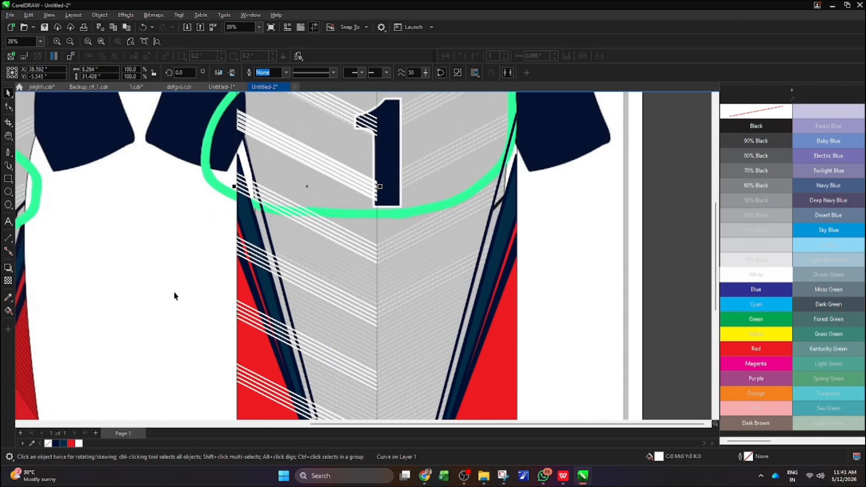
pyautogui.scroll(-3, 276, 266)
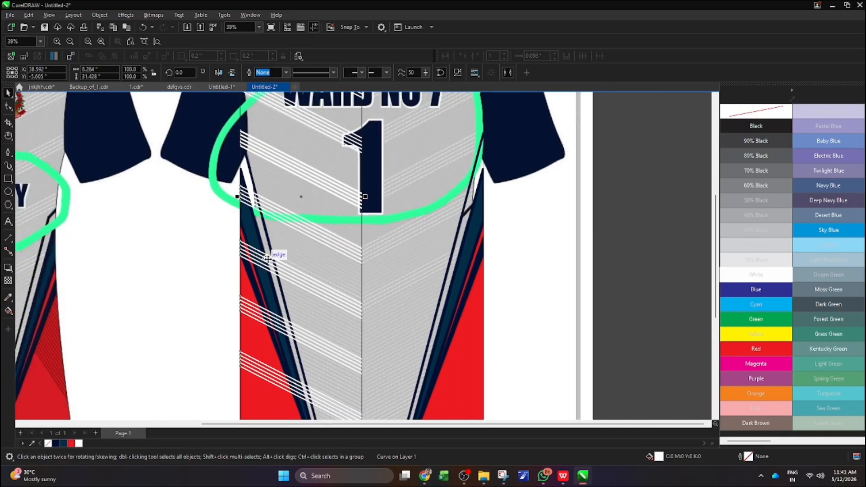
pyautogui.scroll(1, 277, 270)
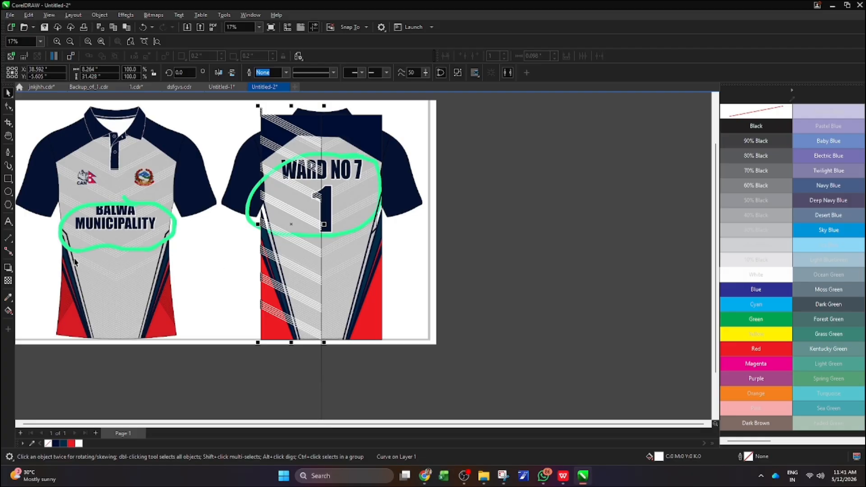
# Mirror a copy of the stripe column across the center line and nudge it left and down so the chevrons meet
pyautogui.moveTo(259, 223); pyautogui.dragTo(339, 244)
pyautogui.scroll(5, 338, 246)
pyautogui.press('Left')
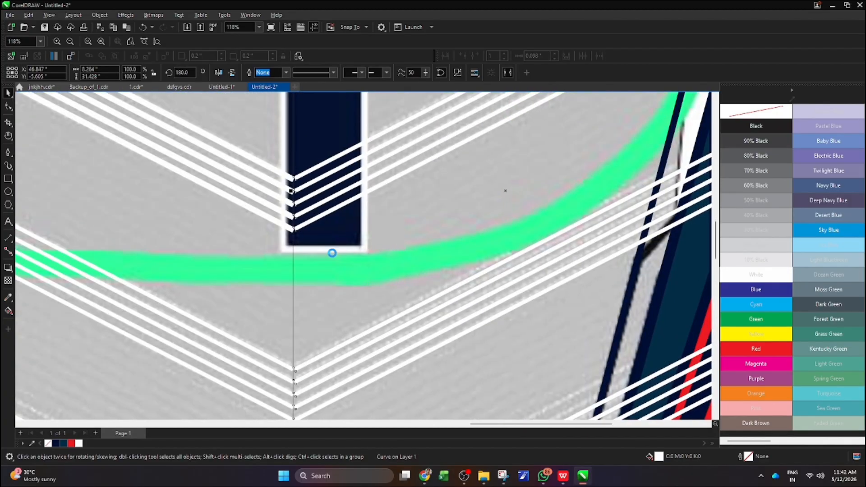
pyautogui.press('Down')
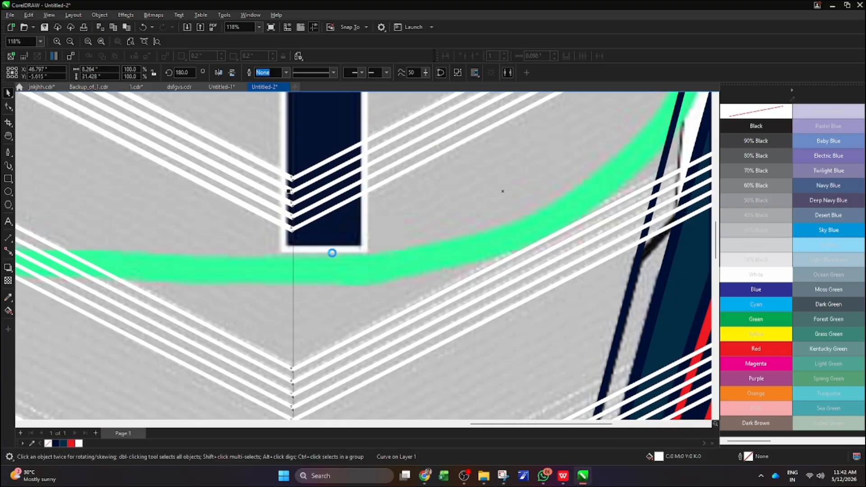
pyautogui.scroll(-6, 304, 208)
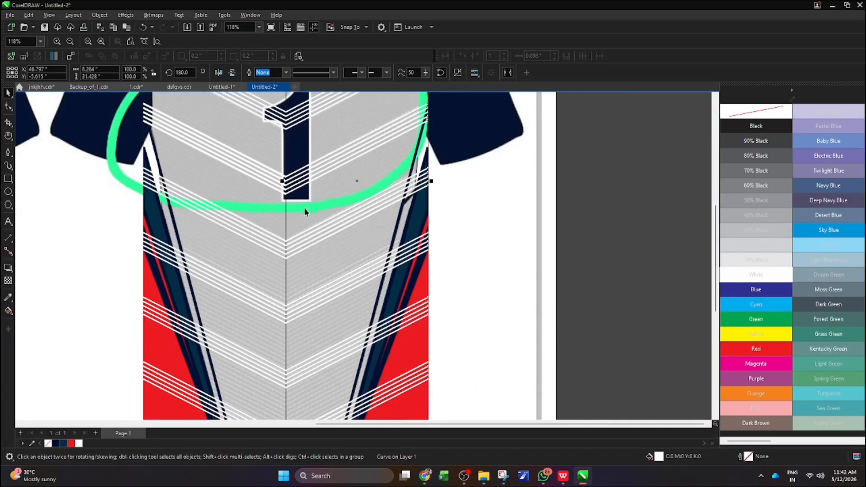
pyautogui.scroll(1, 291, 188)
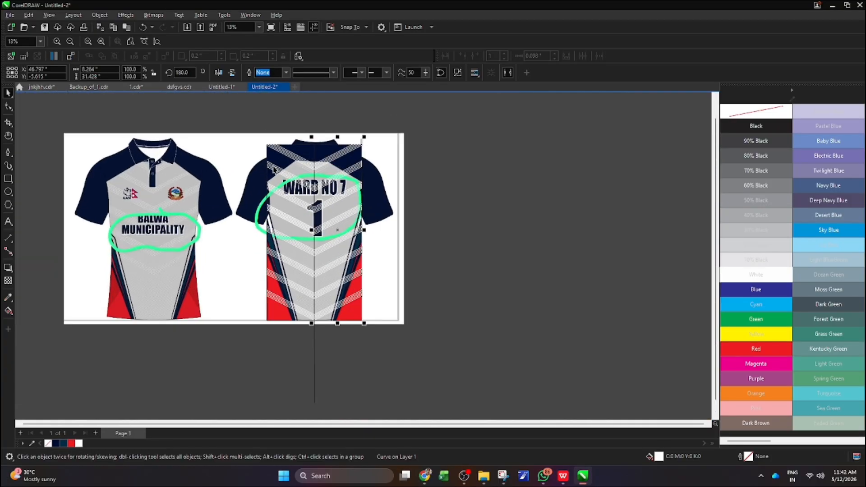
# Weld the two mirrored stripe columns into a single chevron pattern
pyautogui.keyDown('shift'); pyautogui.click(274, 167); pyautogui.keyUp('shift')
pyautogui.click(268, 73)
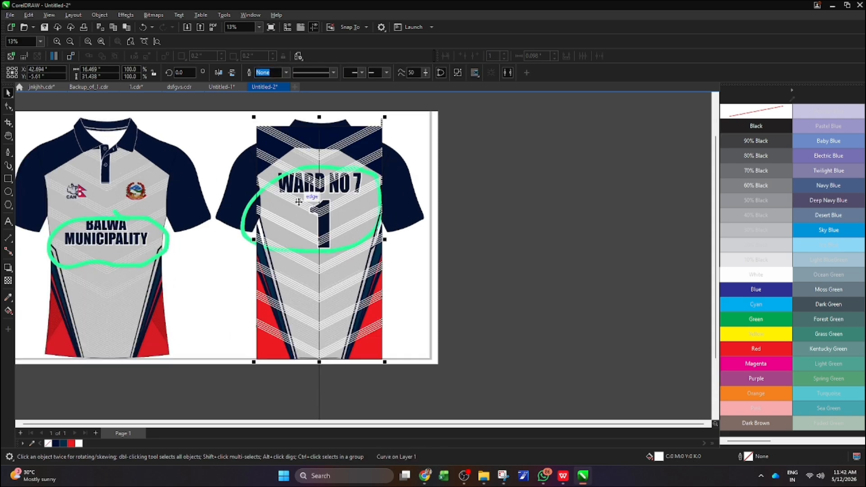
pyautogui.scroll(3, 312, 221)
pyautogui.scroll(-4, 311, 221)
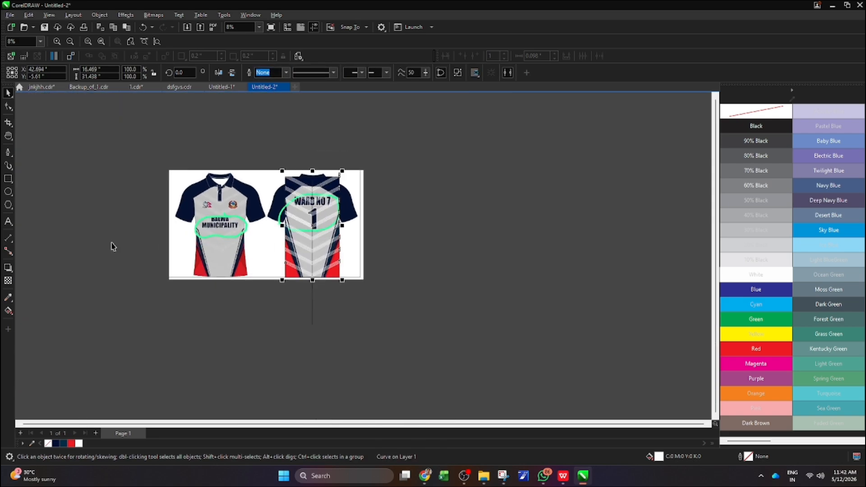
# Apply a linear fountain transparency to the chevron pattern, fading it from the top of the body down past the hem
pyautogui.click(8, 281)
pyautogui.scroll(2, 324, 268)
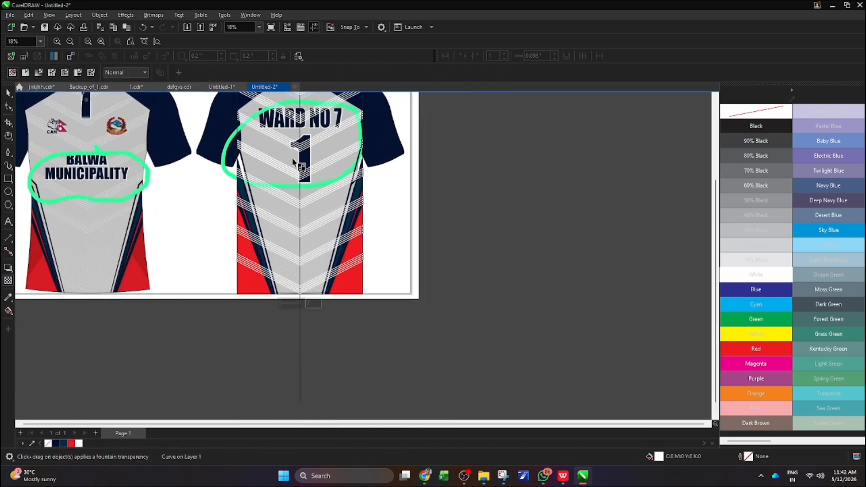
pyautogui.scroll(-2, 292, 162)
pyautogui.moveTo(296, 118); pyautogui.dragTo(296, 292)
pyautogui.scroll(1, 296, 292)
pyautogui.scroll(-1, 296, 292)
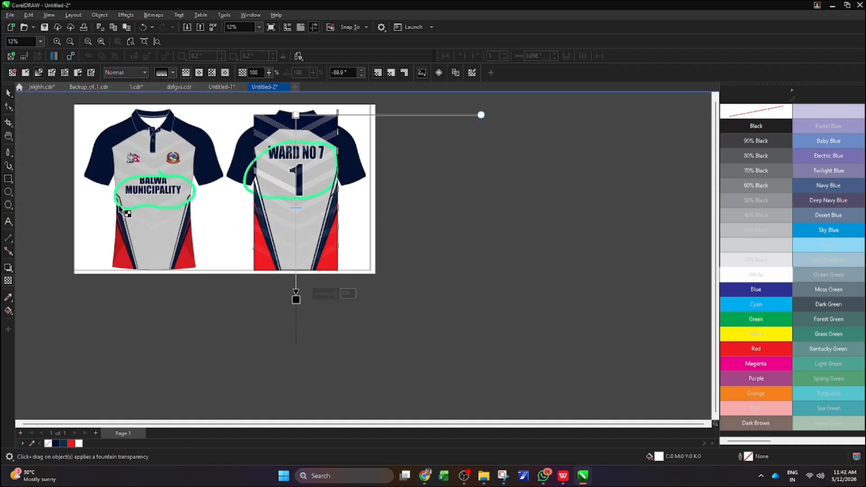
pyautogui.click(8, 93)
pyautogui.press('Escape')
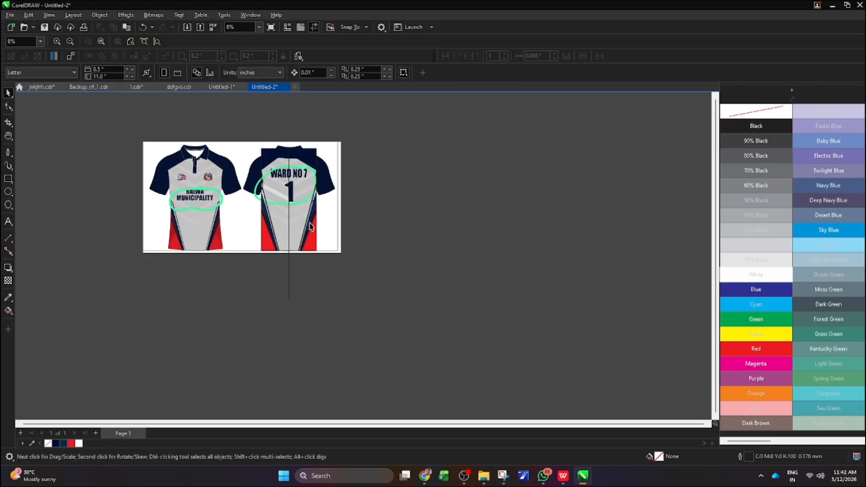
# Examine the chevron pattern inside the back body panel and how the leftover bright stripe band meets the center line
pyautogui.scroll(1, 280, 213)
pyautogui.doubleClick(281, 213)
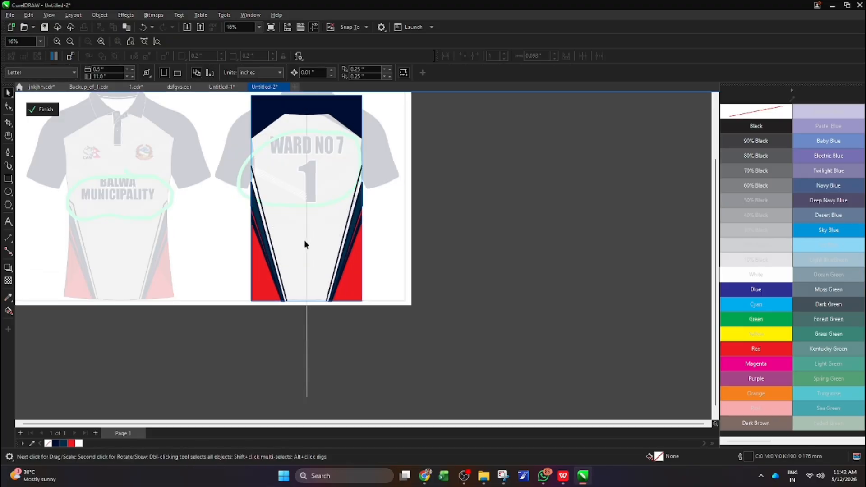
pyautogui.click(304, 240)
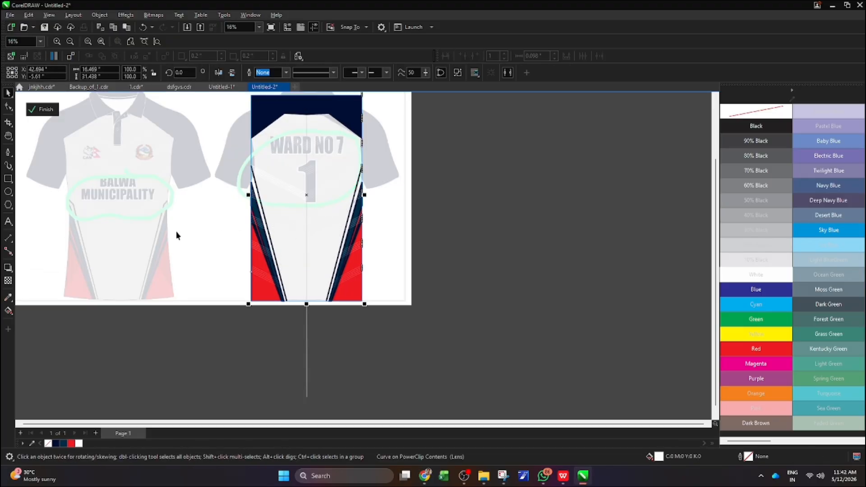
pyautogui.keyDown('ctrl'); pyautogui.click(425, 214); pyautogui.keyUp('ctrl')
pyautogui.scroll(-2, 311, 292)
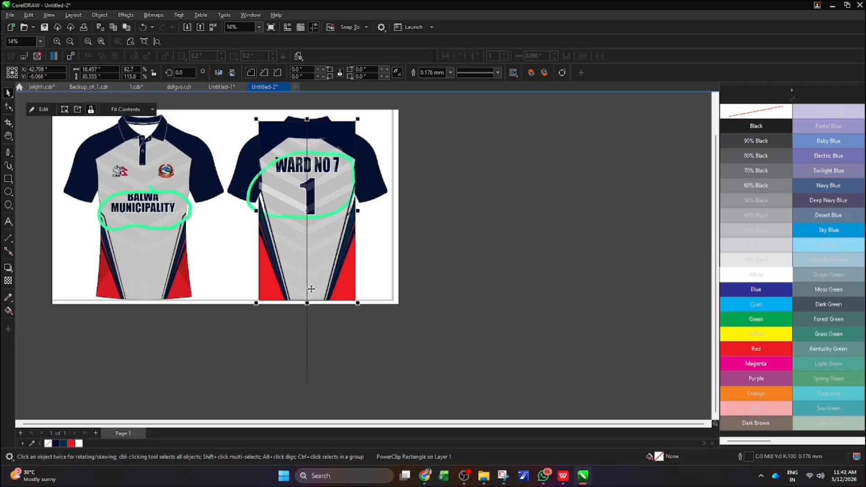
pyautogui.scroll(1, 310, 240)
pyautogui.scroll(10, 310, 239)
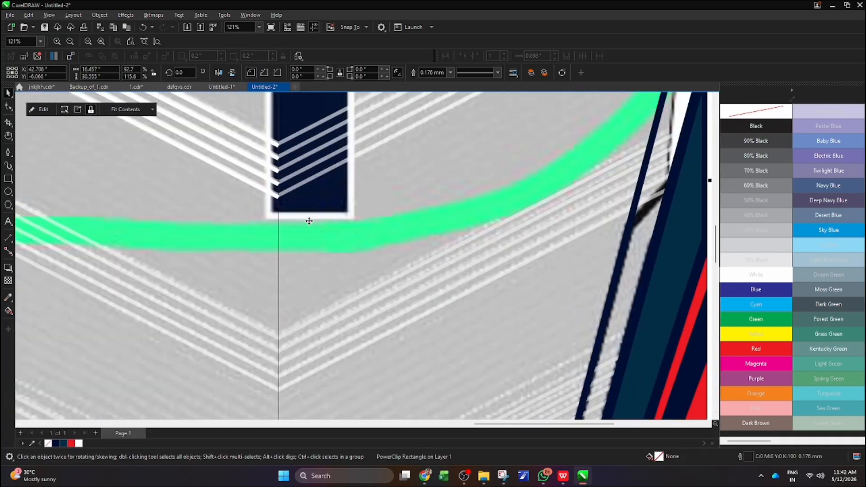
pyautogui.scroll(-8, 309, 221)
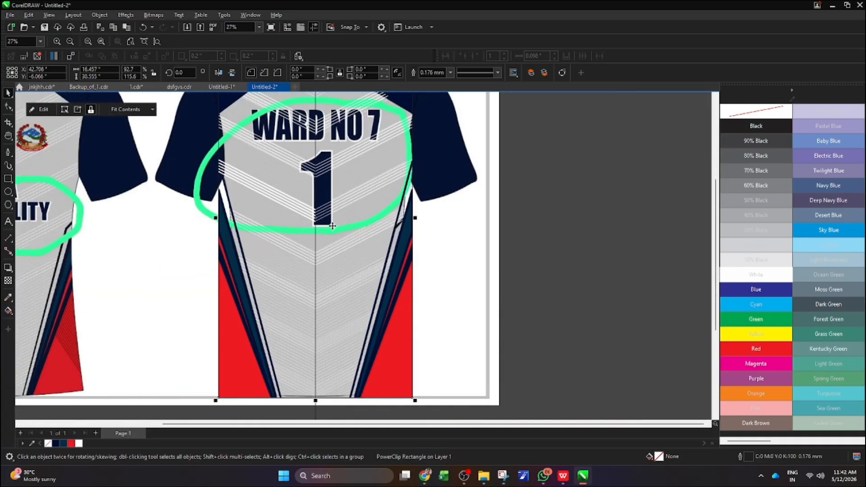
pyautogui.scroll(10, 332, 222)
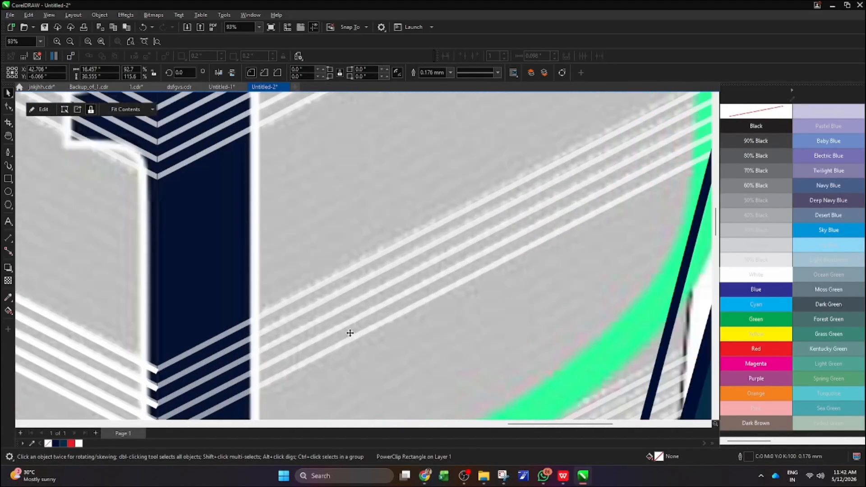
pyautogui.scroll(-3, 351, 309)
pyautogui.scroll(8, 257, 338)
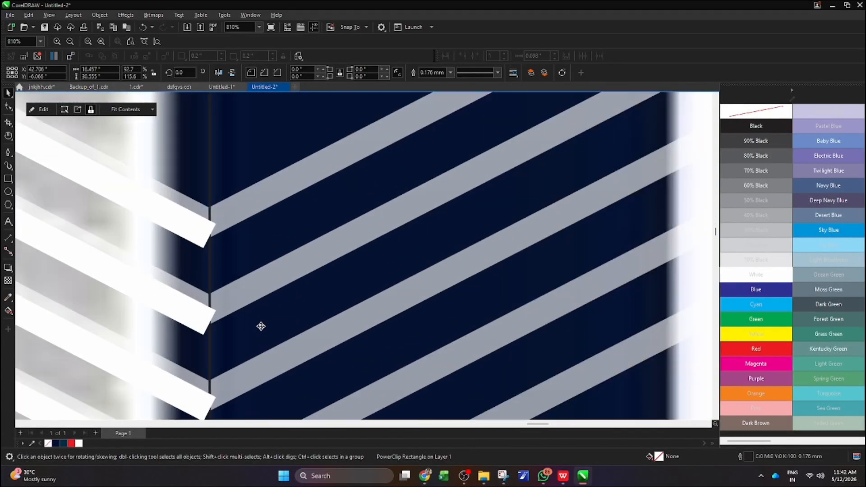
pyautogui.scroll(-11, 260, 314)
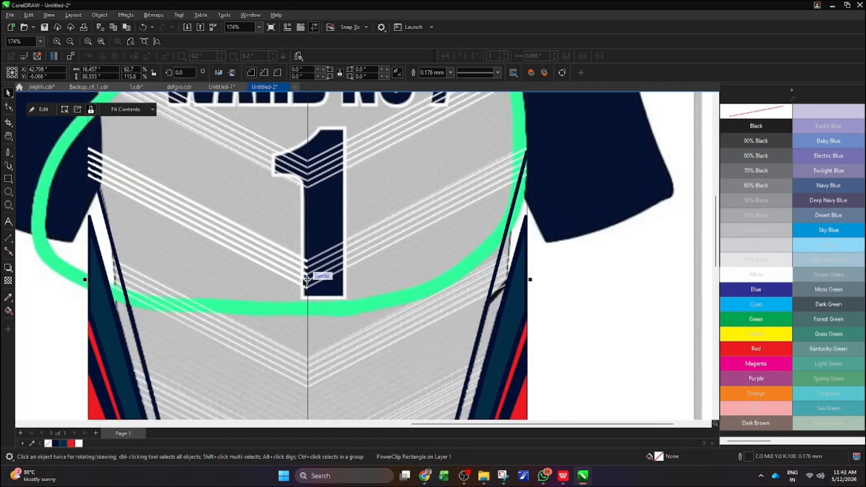
# Mirror a copy of the leftover white stripe band across the center line and nudge it left and down so the tips meet
pyautogui.click(292, 275)
pyautogui.scroll(-4, 307, 262)
pyautogui.scroll(2, 300, 282)
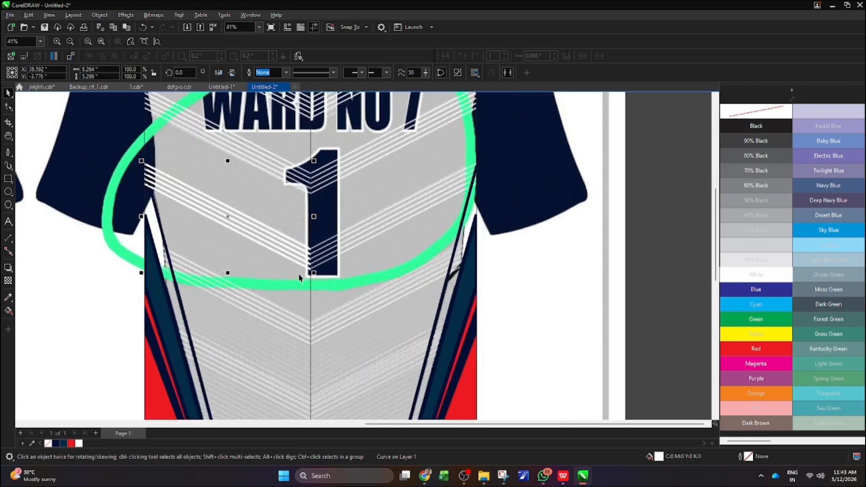
pyautogui.moveTo(140, 217); pyautogui.dragTo(483, 217)
pyautogui.scroll(7, 296, 272)
pyautogui.press('Left')
pyautogui.press('Left')
pyautogui.press('Left')
pyautogui.press('Left')
pyautogui.press('Left')
pyautogui.press('Left')
pyautogui.press('Left')
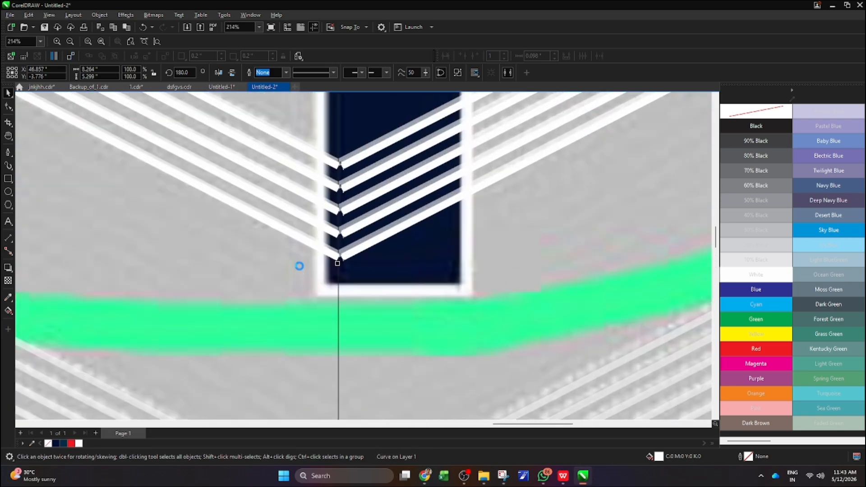
pyautogui.press('Down')
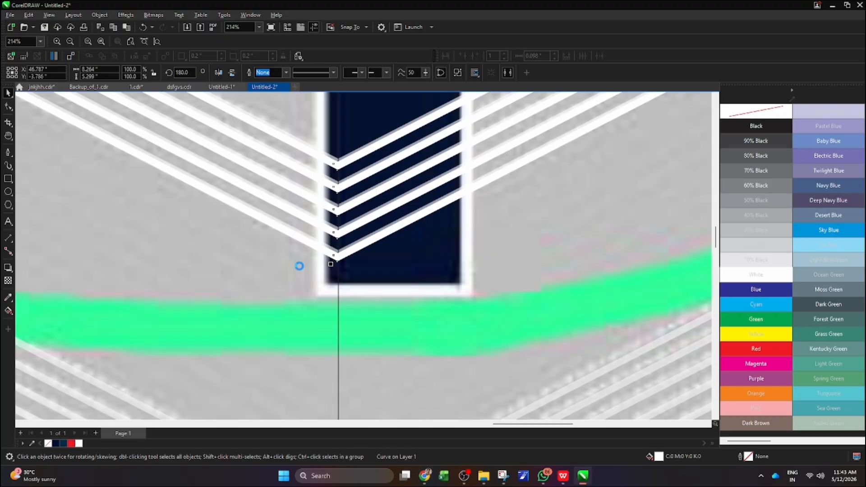
# Weld the two mirrored stripe bands into a single chevron
pyautogui.scroll(-10, 299, 267)
pyautogui.moveTo(167, 177); pyautogui.dragTo(467, 304)
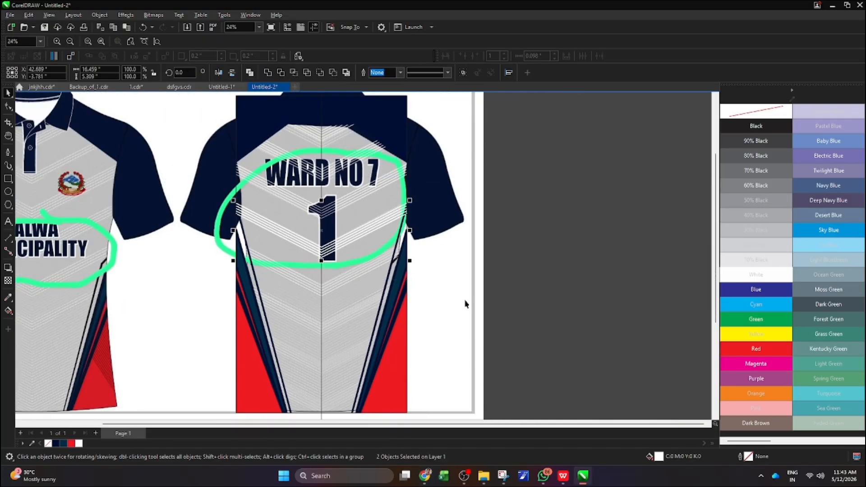
pyautogui.click(267, 73)
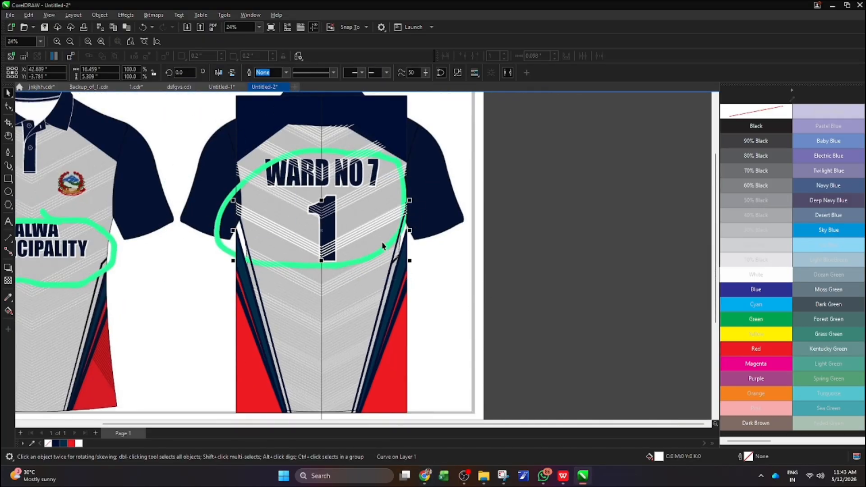
pyautogui.scroll(8, 355, 257)
pyautogui.scroll(-2, 355, 258)
pyautogui.hotkey('ctrl', 'z')
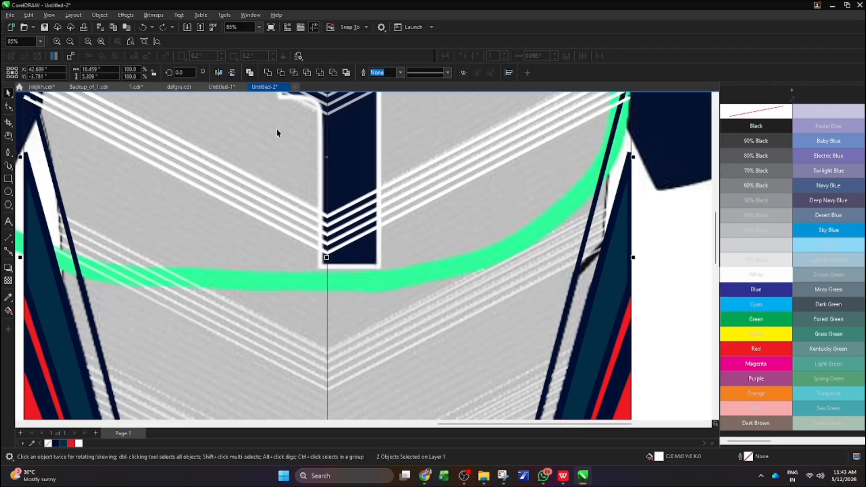
pyautogui.click(269, 72)
pyautogui.scroll(-2, 338, 236)
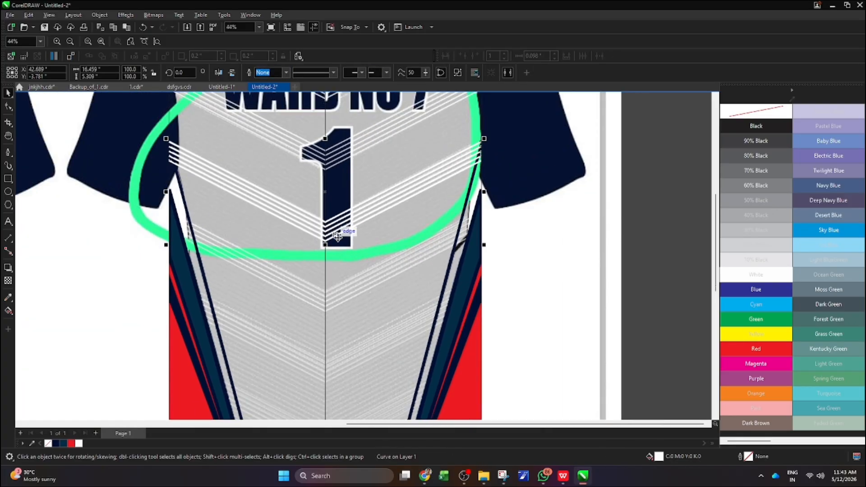
# Move the welded chevron band into the body panel's PowerClip and weld it with the faded chevron pattern there
pyautogui.hotkey('ctrl', 'x')
pyautogui.doubleClick(368, 269)
pyautogui.hotkey('ctrl', 'v')
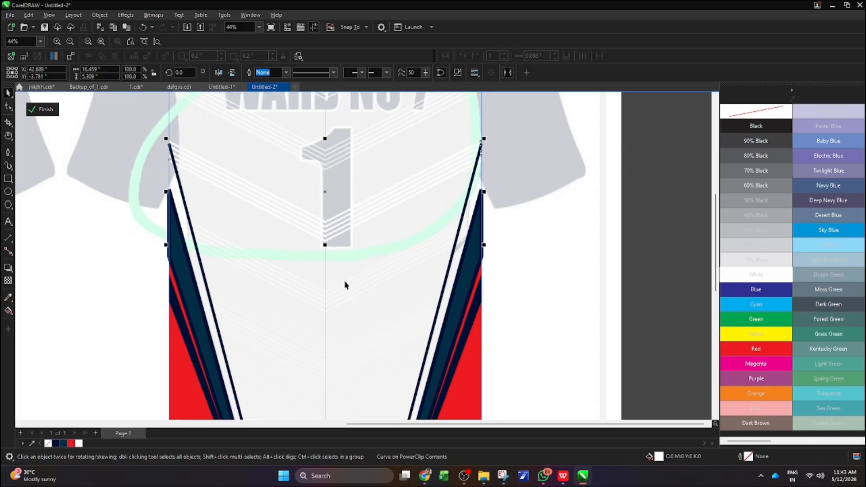
pyautogui.scroll(-2, 345, 285)
pyautogui.keyDown('shift'); pyautogui.click(364, 210); pyautogui.keyUp('shift')
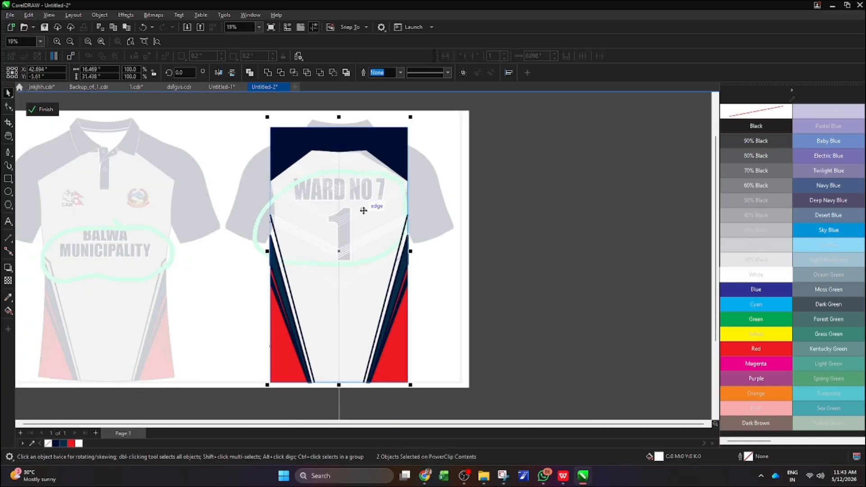
pyautogui.click(270, 74)
pyautogui.scroll(-1, 373, 246)
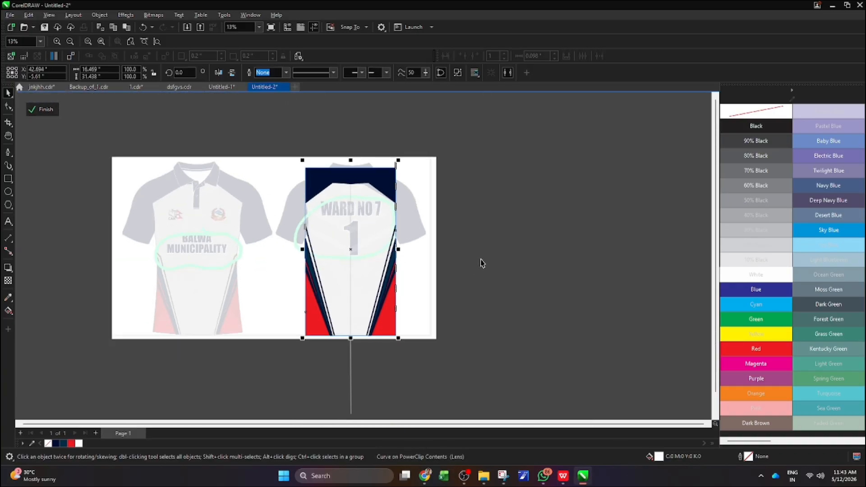
pyautogui.keyDown('ctrl'); pyautogui.click(480, 260); pyautogui.keyUp('ctrl')
# Sample the light grey of the reference jersey and apply it as the body panel's fill
pyautogui.scroll(1, 368, 258)
pyautogui.scroll(-1, 366, 258)
pyautogui.scroll(2, 366, 259)
pyautogui.scroll(-3, 358, 254)
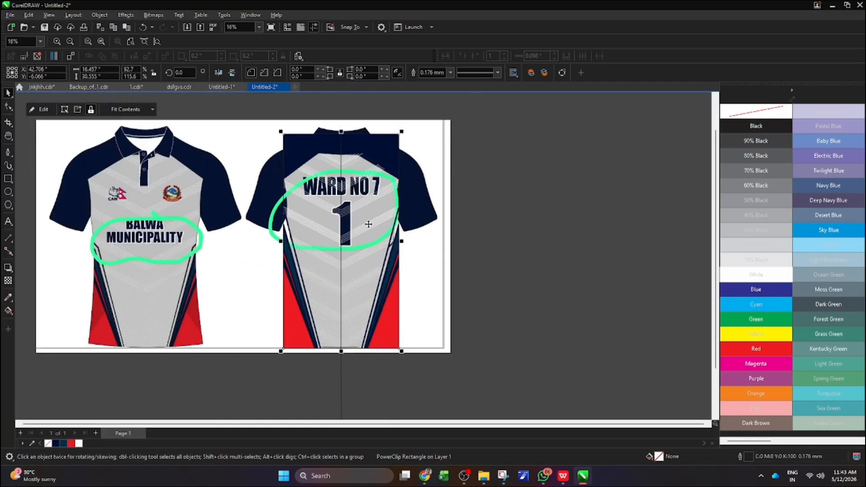
pyautogui.click(8, 297)
pyautogui.scroll(3, 288, 237)
pyautogui.click(337, 210)
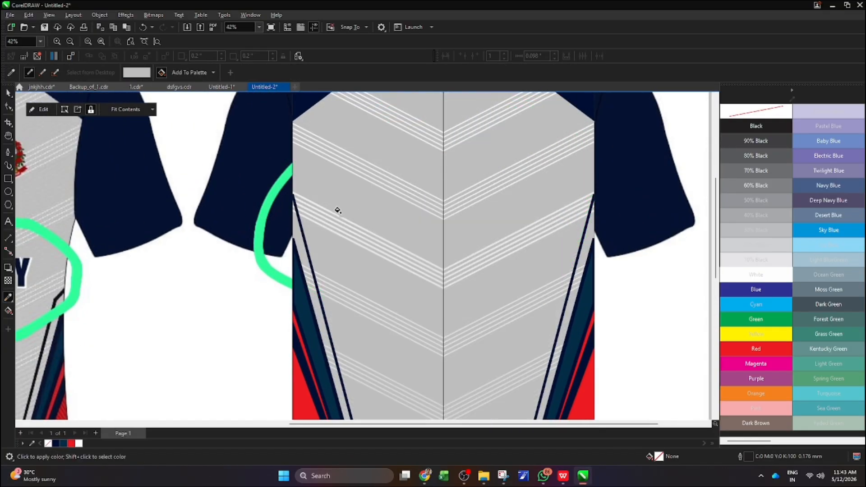
pyautogui.scroll(-3, 338, 210)
pyautogui.click(7, 95)
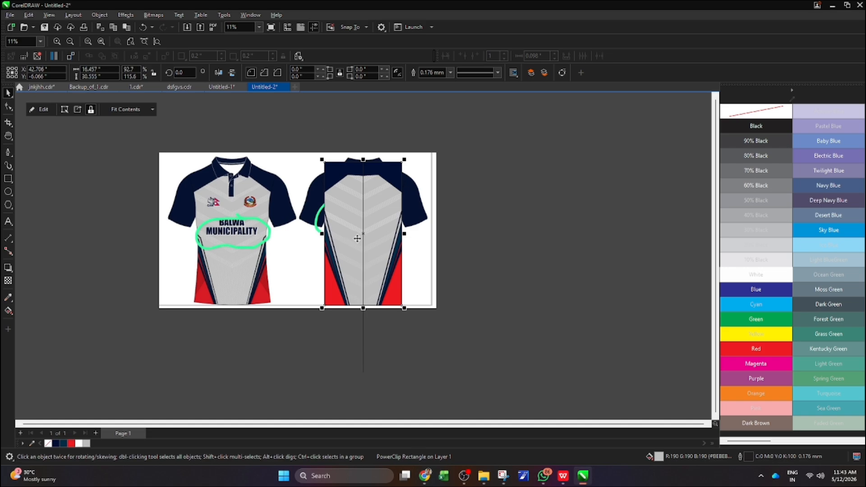
# Move the body panel clear of the reference image and resize it to 20.8 by 29 inches
pyautogui.moveTo(357, 239); pyautogui.dragTo(522, 233)
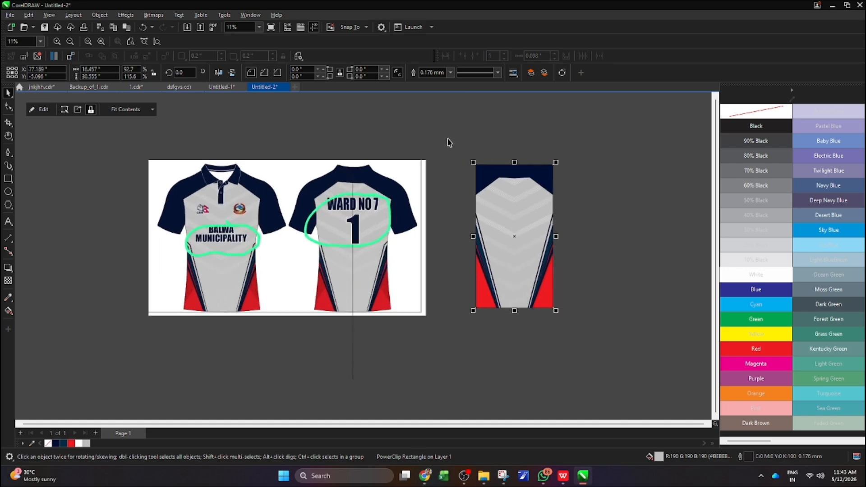
pyautogui.write('20')
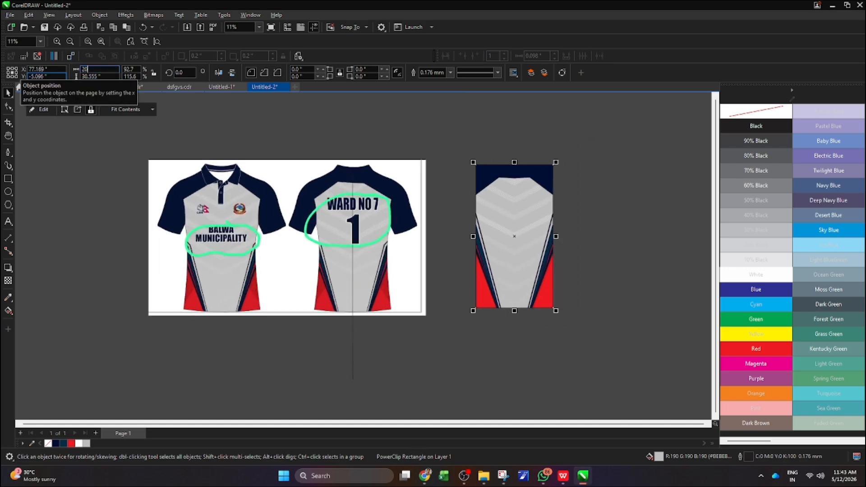
pyautogui.write('29')
pyautogui.press('Return')
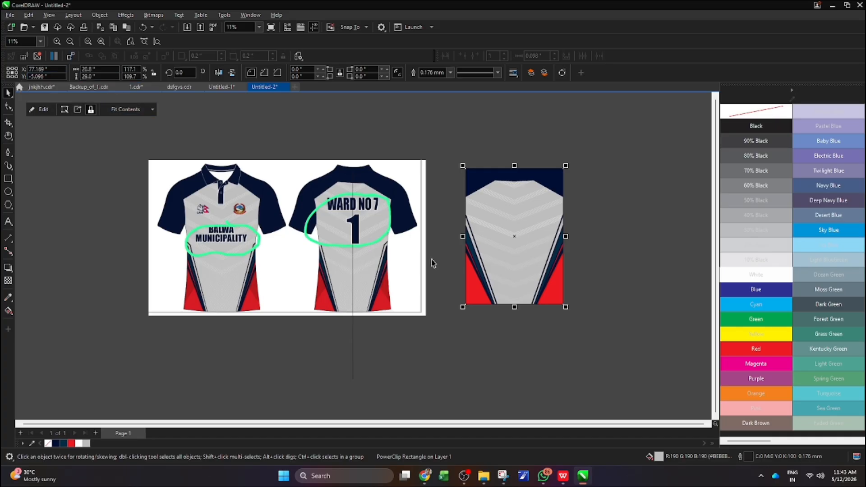
# Create a horizontally mirrored copy of the body panel beside the original with a small gap between them
pyautogui.scroll(-3, 367, 242)
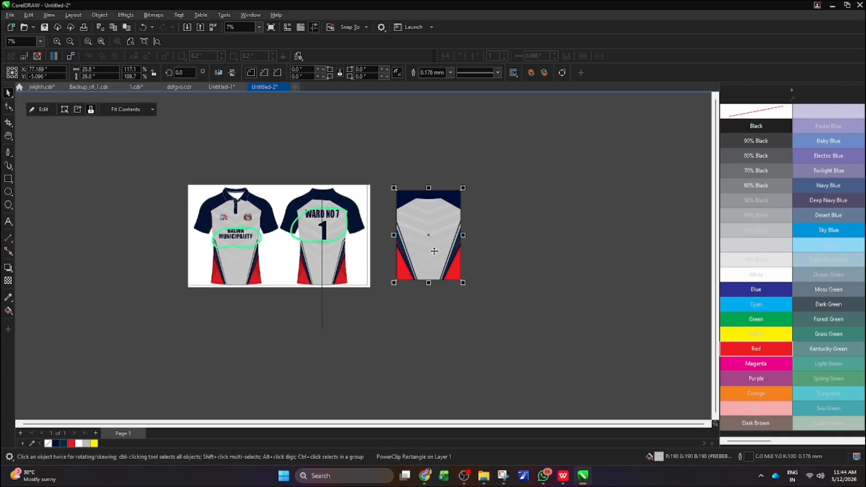
pyautogui.scroll(2, 434, 249)
pyautogui.moveTo(383, 229); pyautogui.dragTo(507, 236)
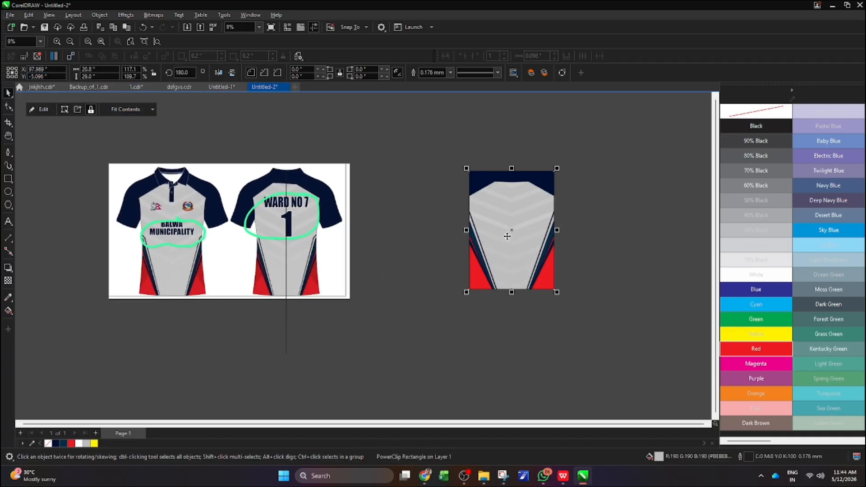
pyautogui.hotkey('ctrl', 'z')
pyautogui.moveTo(384, 229); pyautogui.dragTo(529, 237)
pyautogui.rightClick(493, 242)
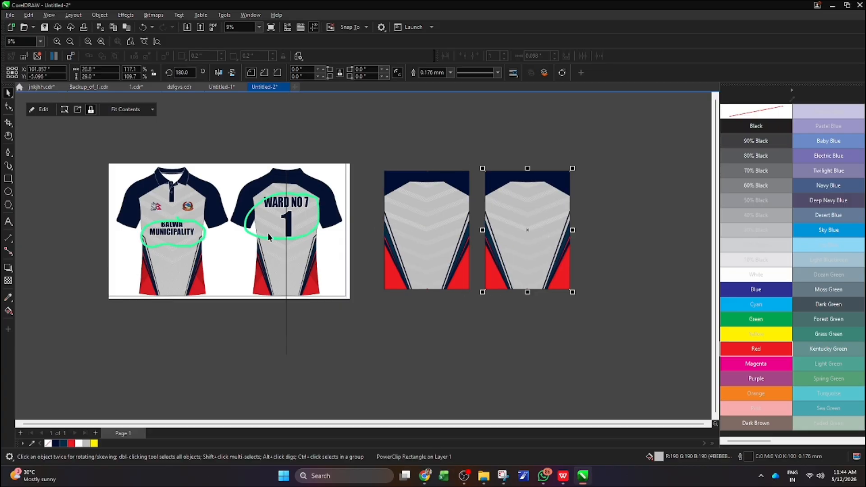
# Import the mockup file "mocup ready.cdr" from the cdr folder and place it beside the panels at about 56 by 29 inches
pyautogui.scroll(-2, 178, 235)
pyautogui.scroll(1, 458, 237)
pyautogui.scroll(1, 319, 225)
pyautogui.rightClick(456, 211)
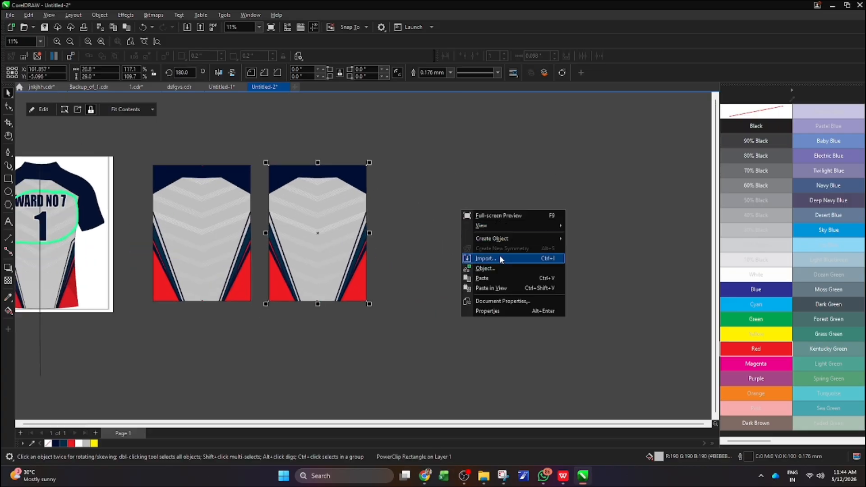
pyautogui.click(499, 258)
pyautogui.click(35, 216)
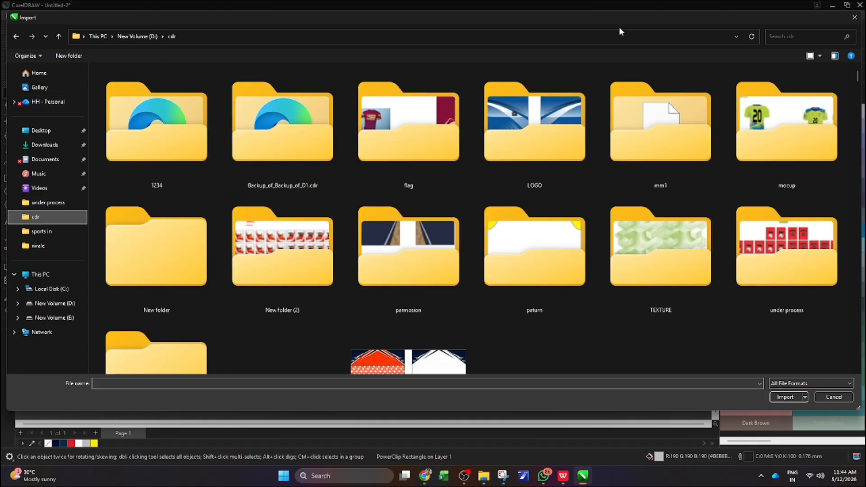
pyautogui.click(801, 36)
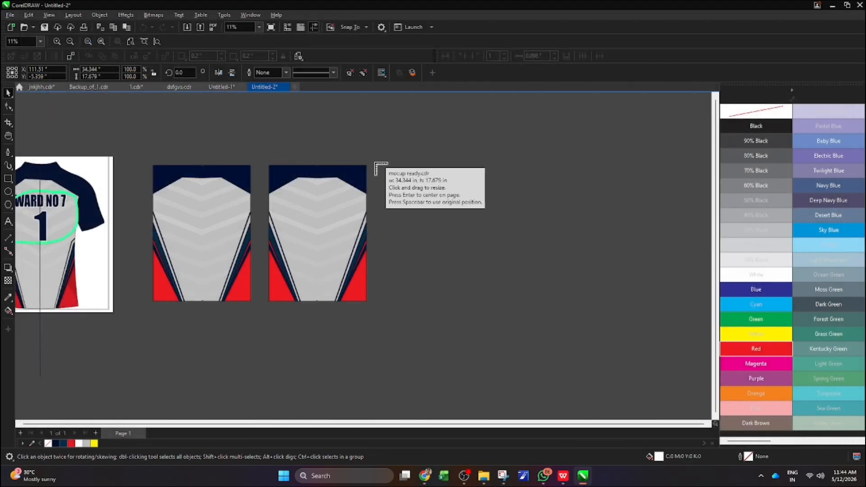
pyautogui.moveTo(374, 164); pyautogui.dragTo(646, 319)
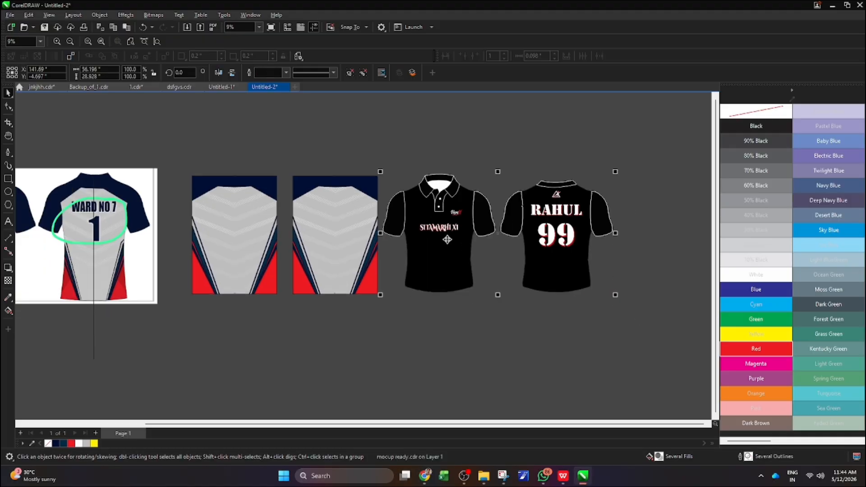
# Ungroup the imported shirt mockup and clear the selection
pyautogui.scroll(-1, 447, 237)
pyautogui.rightClick(448, 260)
pyautogui.click(483, 217)
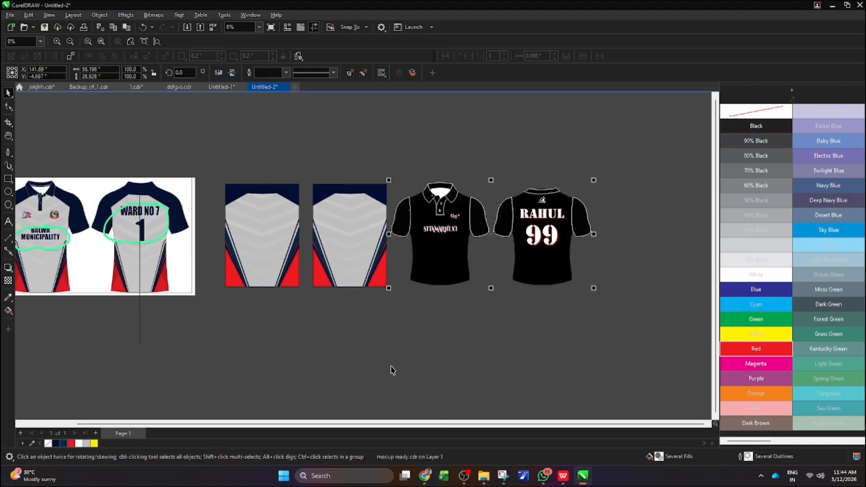
pyautogui.click(391, 368)
# Duplicate the first body panel and PowerClip the copy inside the mockup's front shirt body
pyautogui.click(265, 246)
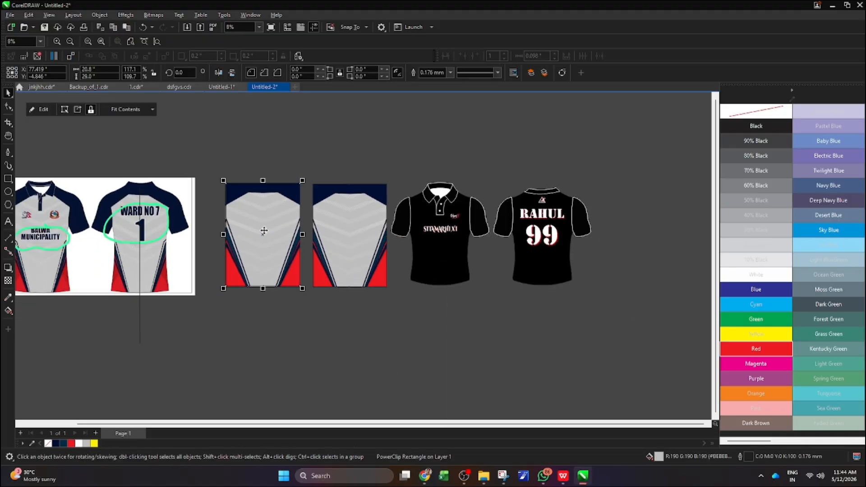
pyautogui.rightClick(268, 236)
pyautogui.click(296, 332)
pyautogui.click(441, 252)
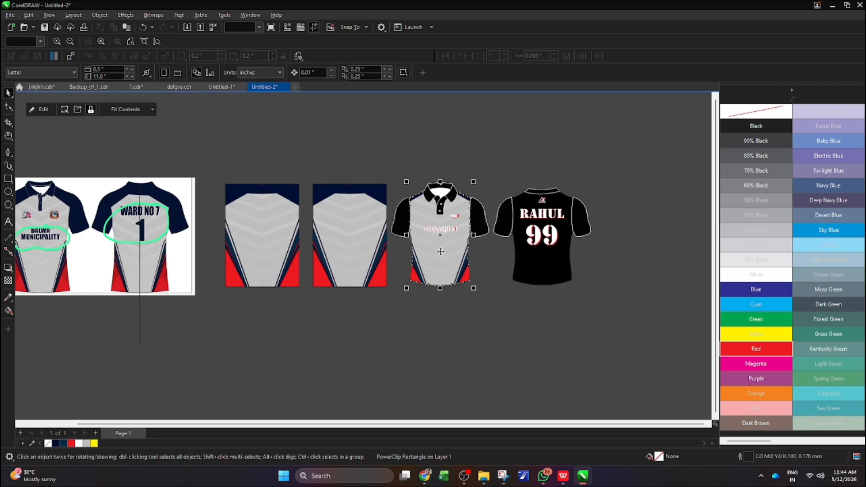
# PowerClip the second body panel inside the mockup's back shirt body
pyautogui.rightClick(345, 237)
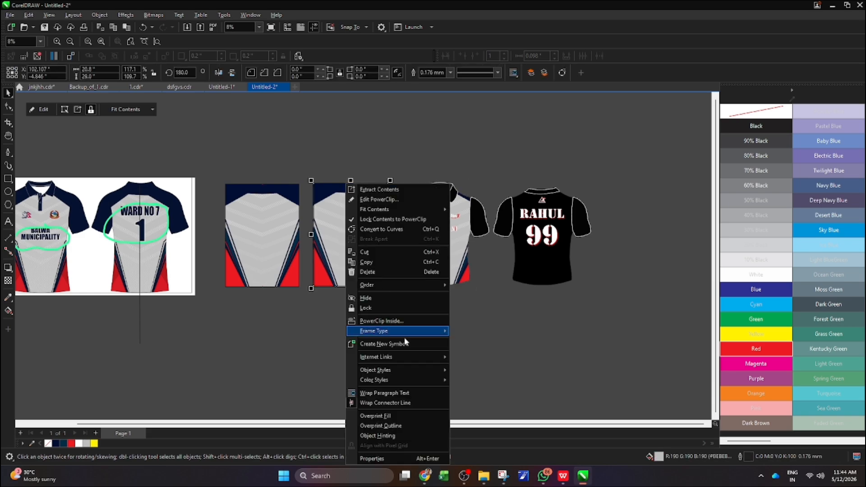
pyautogui.click(397, 321)
pyautogui.click(522, 266)
# Fill the back shirt's right-hand sleeve with navy C100 M82 Y25 K72, and copy that colour to its other sleeve and collar with the Color Eyedropper
pyautogui.scroll(2, 598, 272)
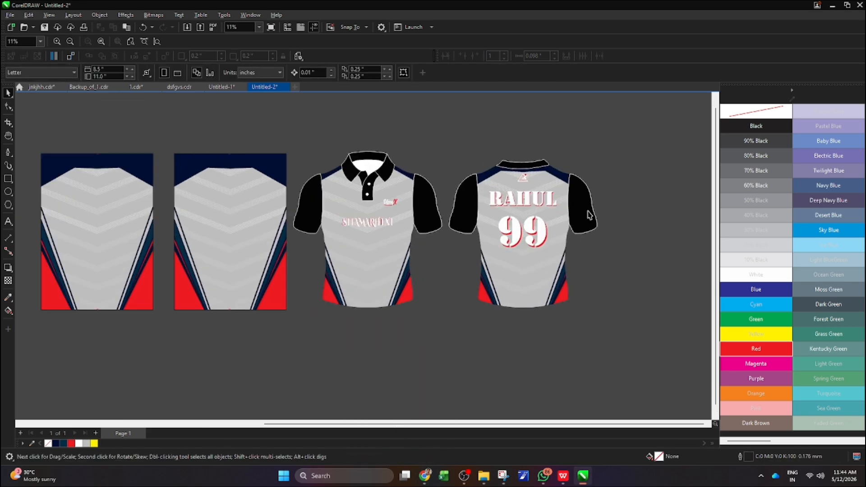
pyautogui.click(587, 215)
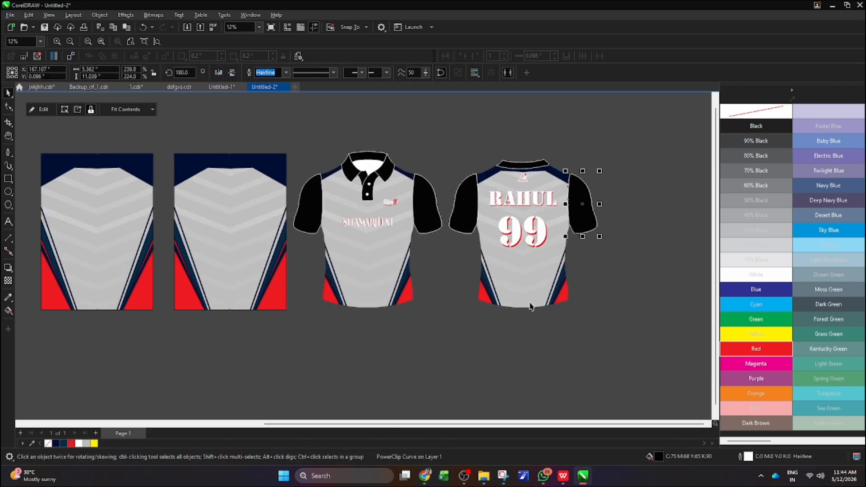
pyautogui.click(56, 443)
pyautogui.click(9, 298)
pyautogui.scroll(3, 598, 212)
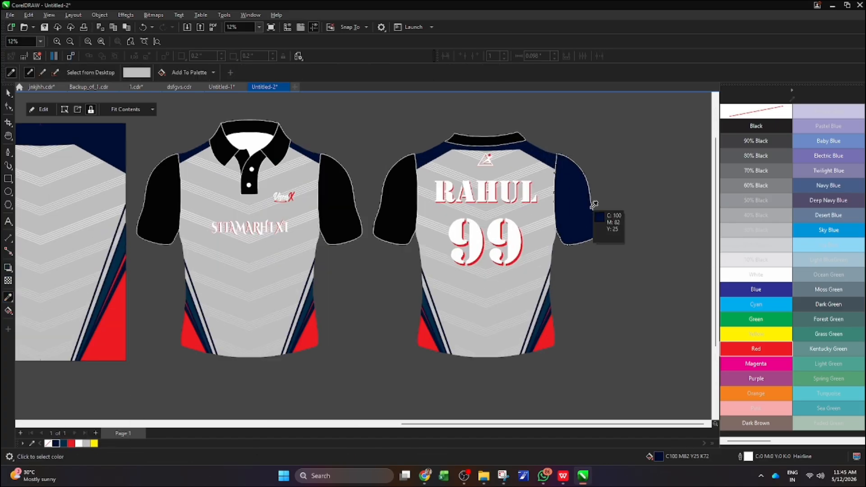
pyautogui.click(581, 204)
pyautogui.click(400, 201)
pyautogui.scroll(4, 494, 138)
pyautogui.scroll(-3, 495, 136)
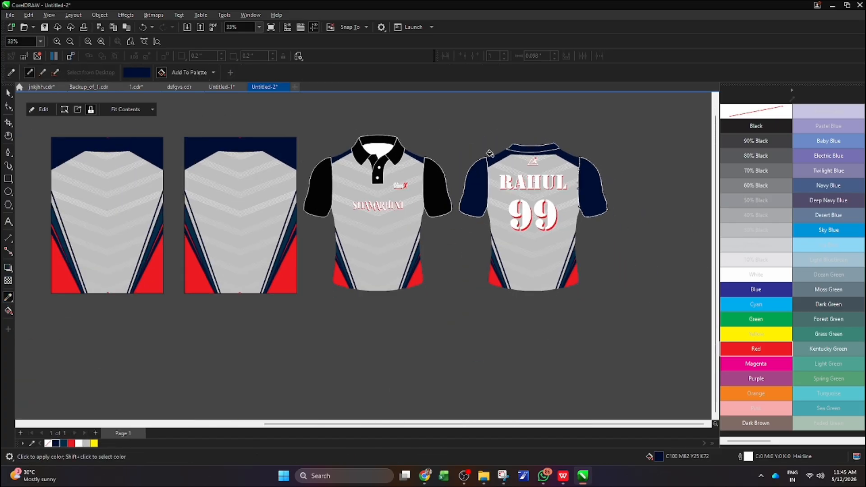
# Apply the sampled navy to the front shirt's left-hand sleeve, left-hand collar flap and button placket
pyautogui.scroll(2, 314, 172)
pyautogui.click(319, 192)
pyautogui.click(389, 116)
pyautogui.click(423, 147)
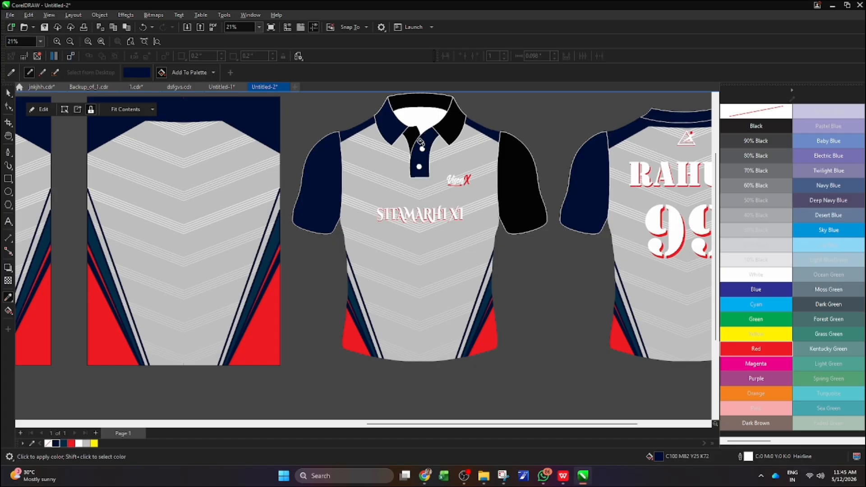
# Apply the same navy to the front shirt's remaining black placket, collar and sleeve parts, and clear the selection
pyautogui.scroll(2, 410, 139)
pyautogui.click(409, 135)
pyautogui.click(501, 123)
pyautogui.scroll(-2, 504, 226)
pyautogui.scroll(1, 578, 235)
pyautogui.click(579, 234)
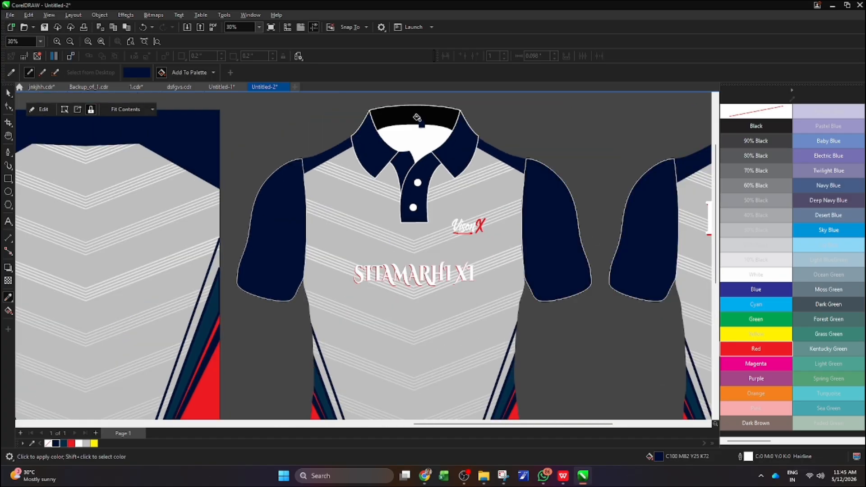
pyautogui.click(415, 119)
pyautogui.scroll(-2, 325, 166)
pyautogui.scroll(1, 477, 187)
pyautogui.scroll(-1, 426, 184)
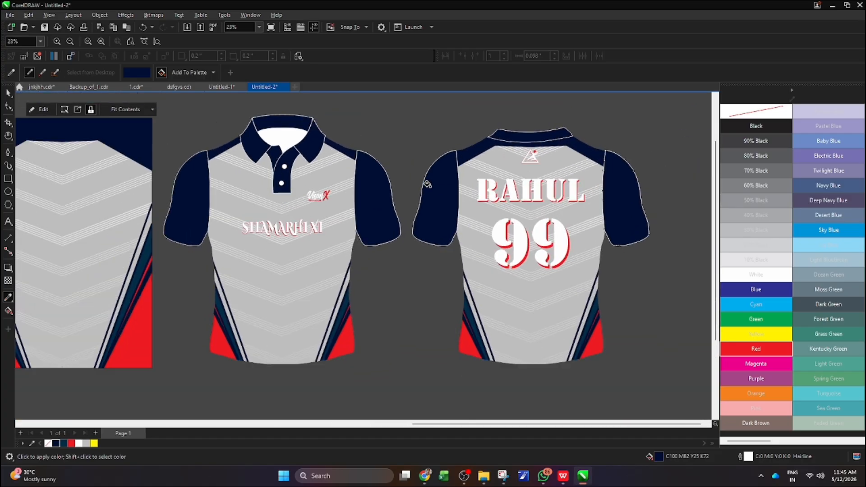
pyautogui.click(8, 94)
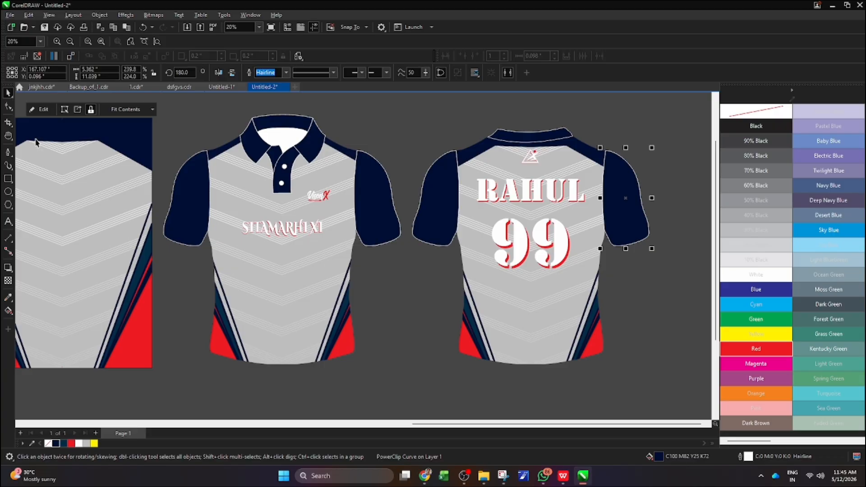
pyautogui.click(380, 150)
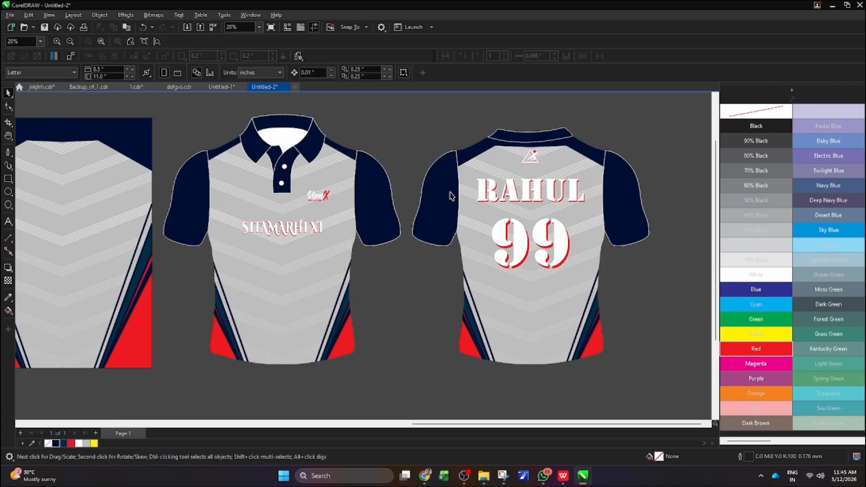